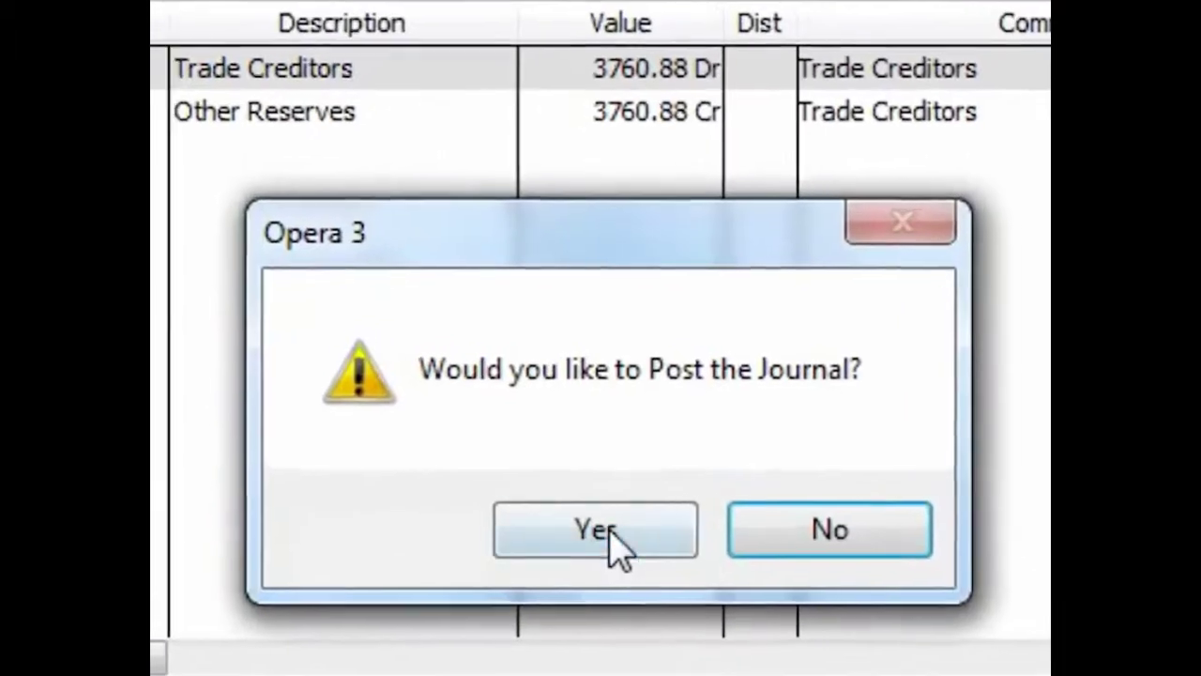
# Post the 3760.88 journal debiting Trade Creditors and crediting Other Reserves.
pyautogui.click(601, 535)
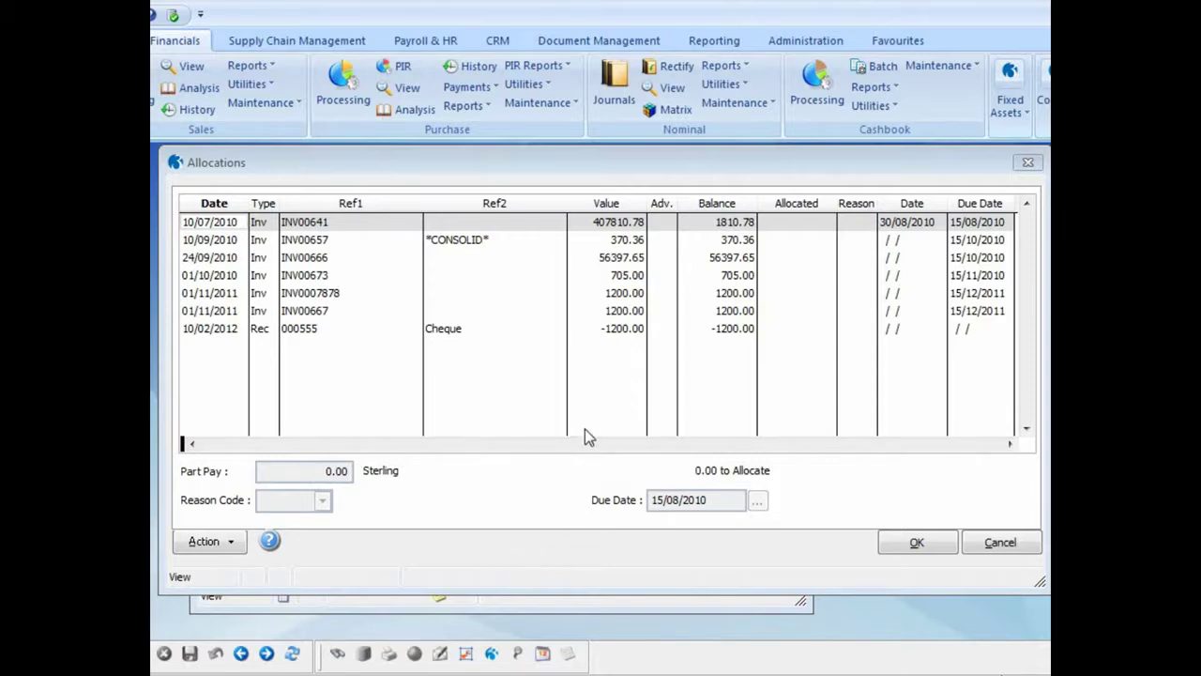
# Allocate the 1200.00 cheque receipt 000555 to invoice INV0007878 and save the allocation.
pyautogui.click(617, 334)
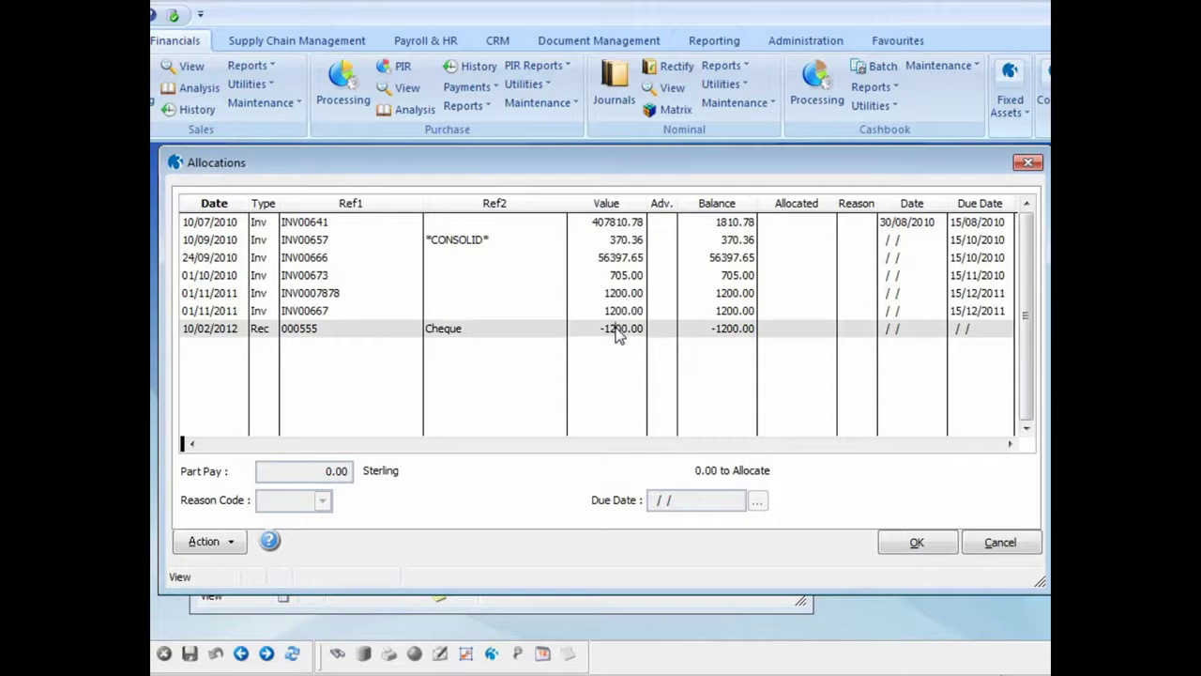
pyautogui.doubleClick(617, 333)
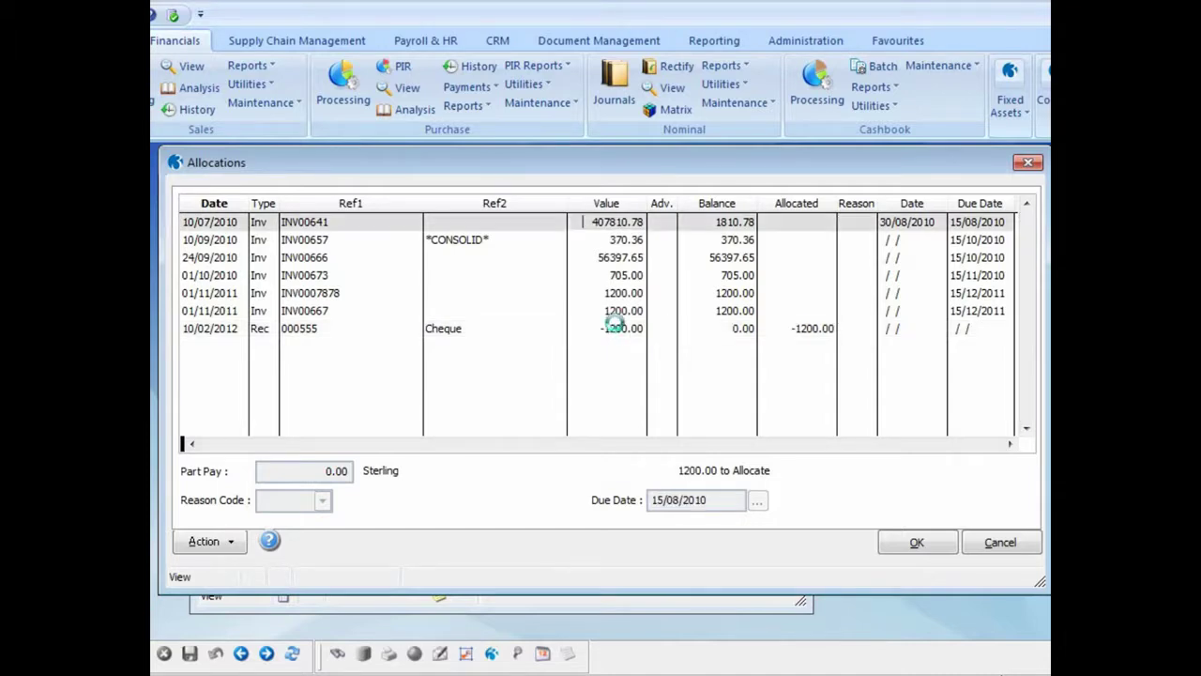
pyautogui.click(616, 294)
pyautogui.doubleClick(616, 294)
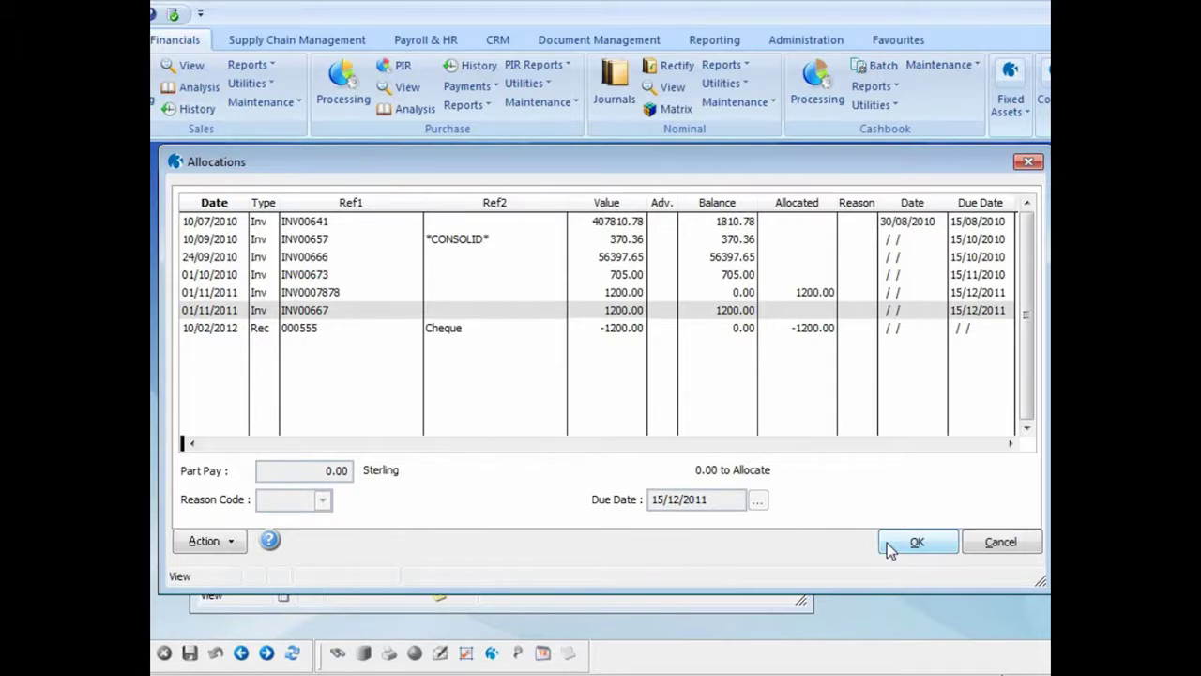
pyautogui.click(893, 546)
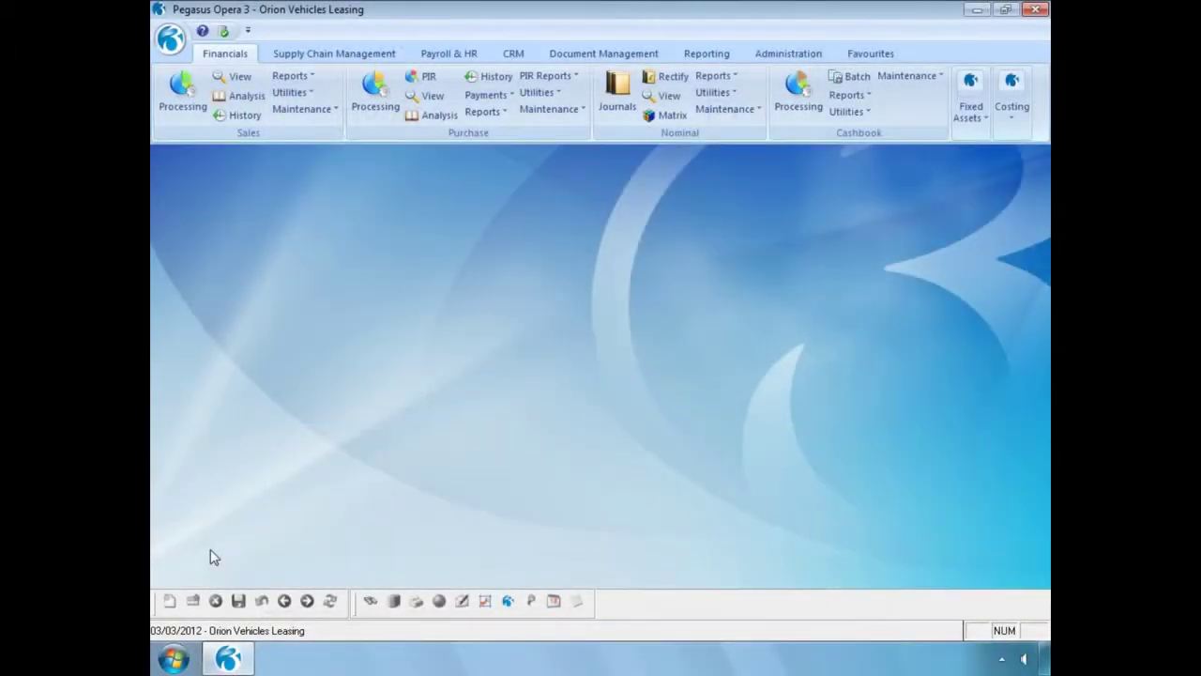
# Start Rectify Allocation for Adams Light Engineering Ltd in sales processing, using Selected Range with empty allocation dates.
pyautogui.click(185, 108)
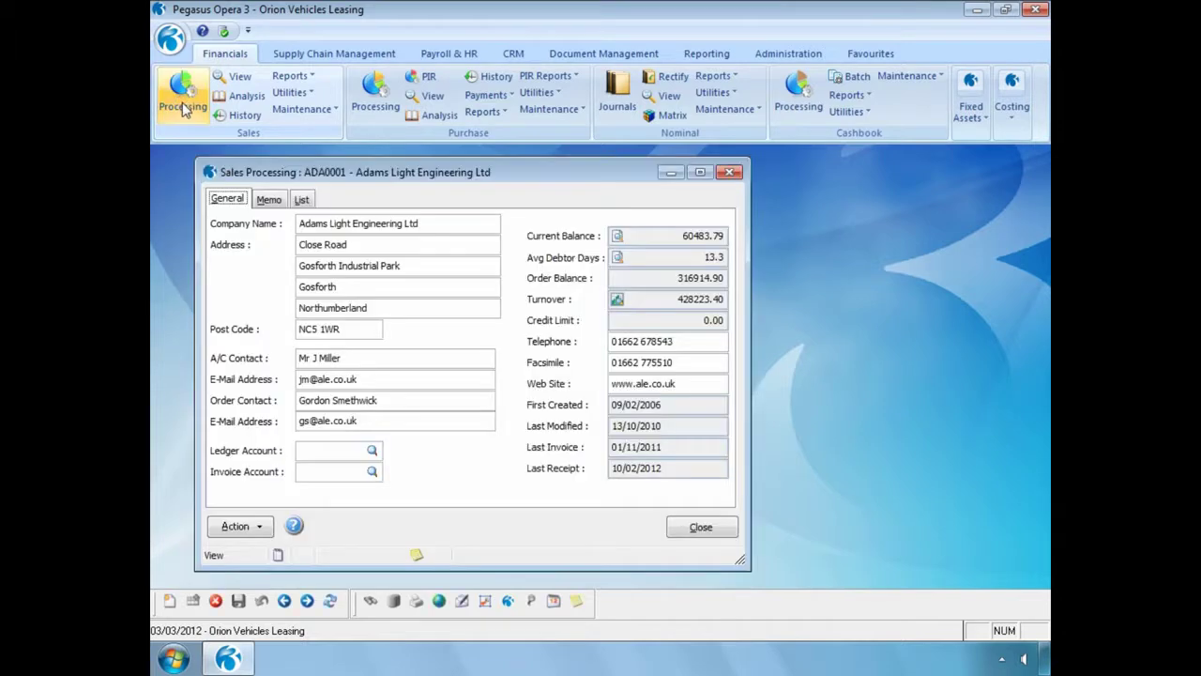
pyautogui.click(259, 528)
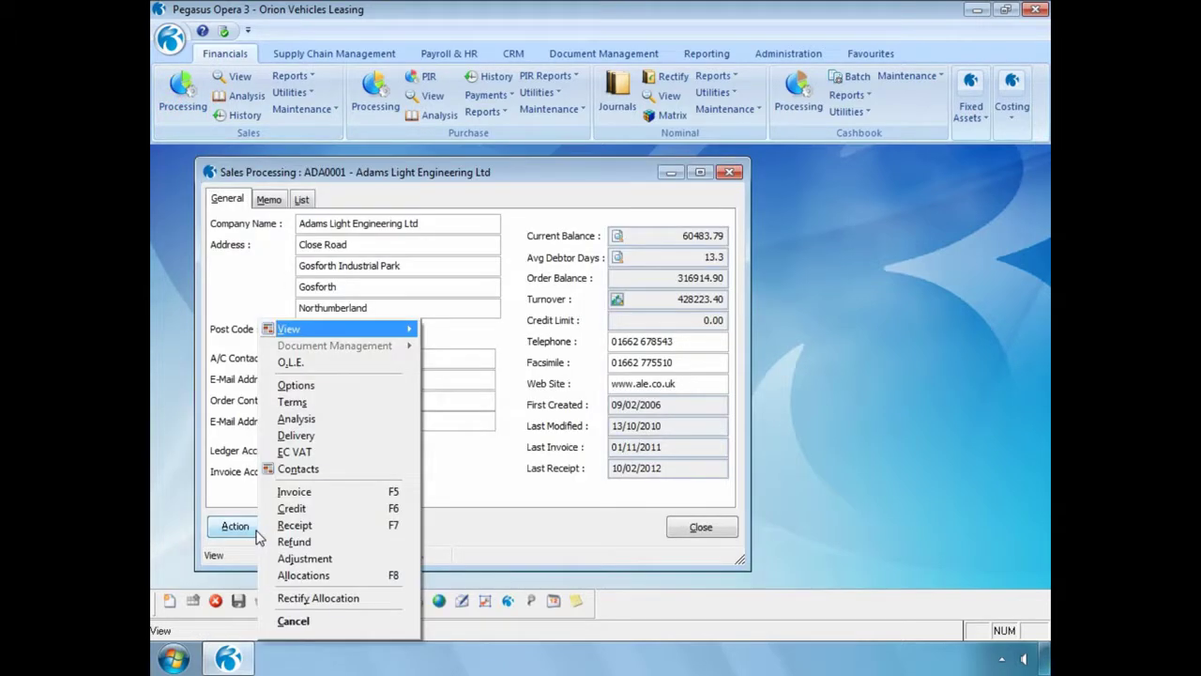
pyautogui.click(289, 598)
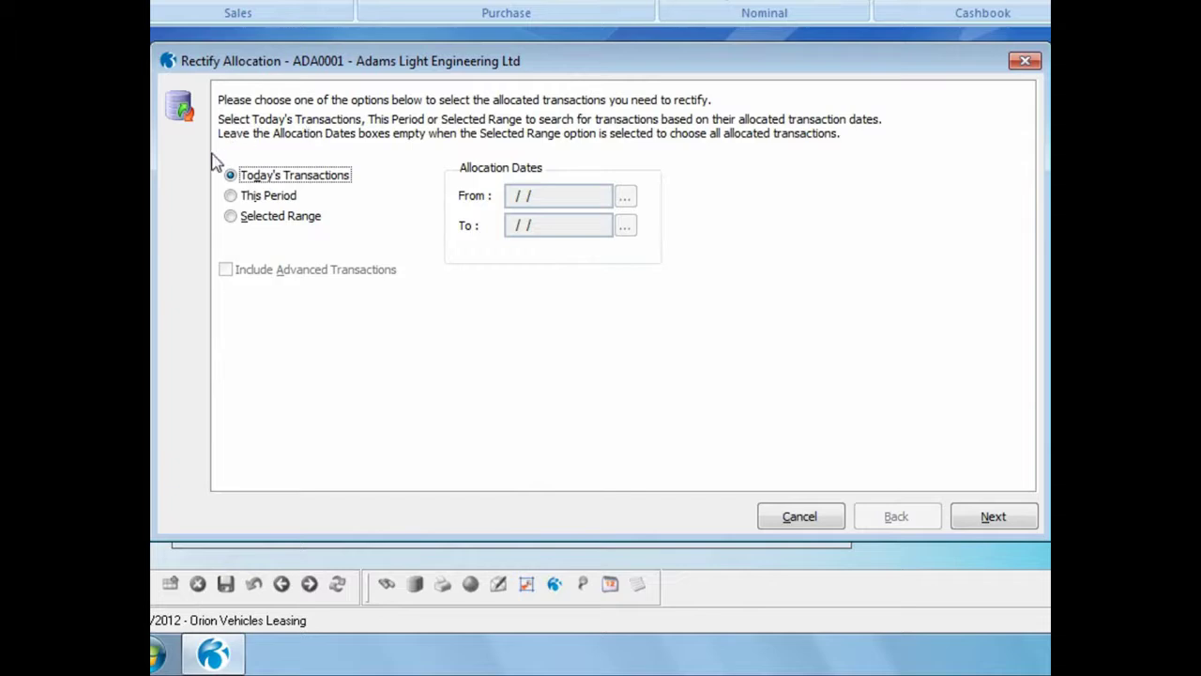
pyautogui.click(231, 217)
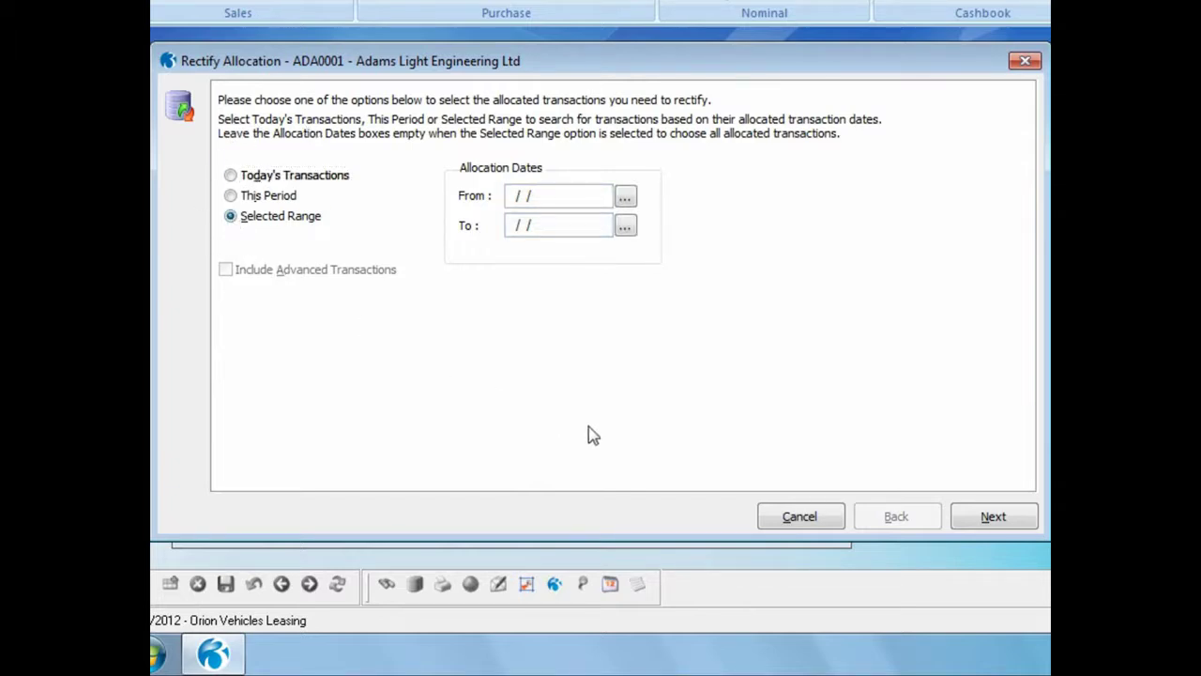
pyautogui.click(986, 529)
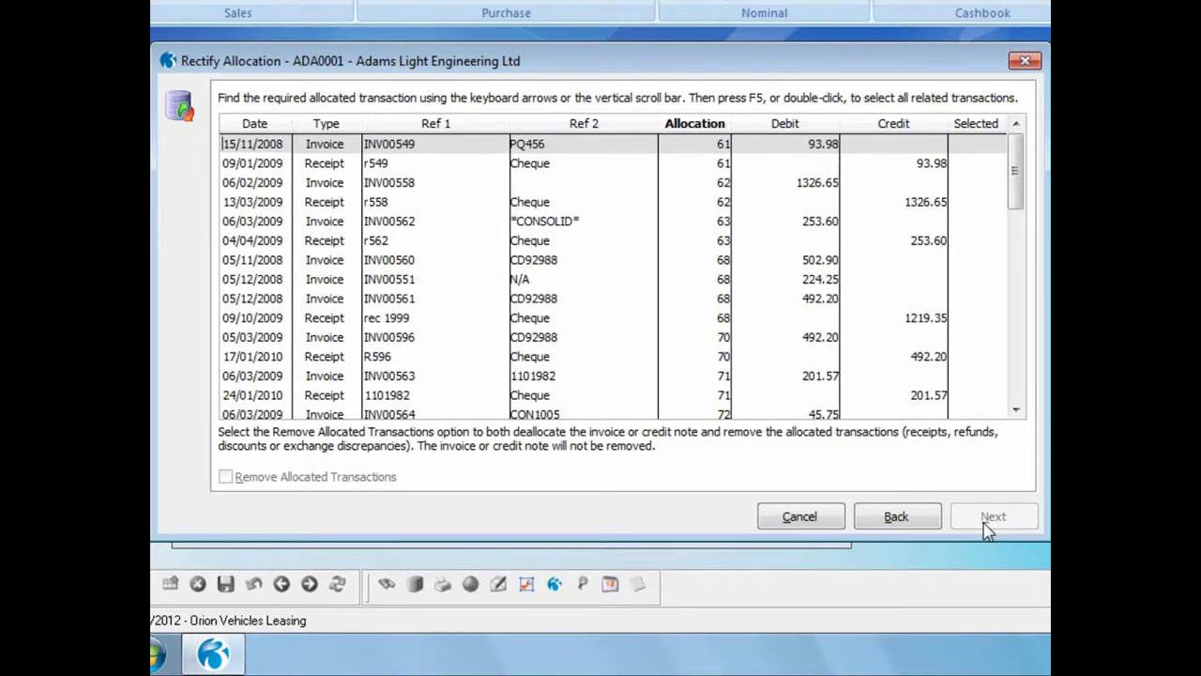
# Find invoice Inv0007878 by its Ref 1 value, select all its related allocated transactions and continue without removing them.
pyautogui.rightClick(454, 130)
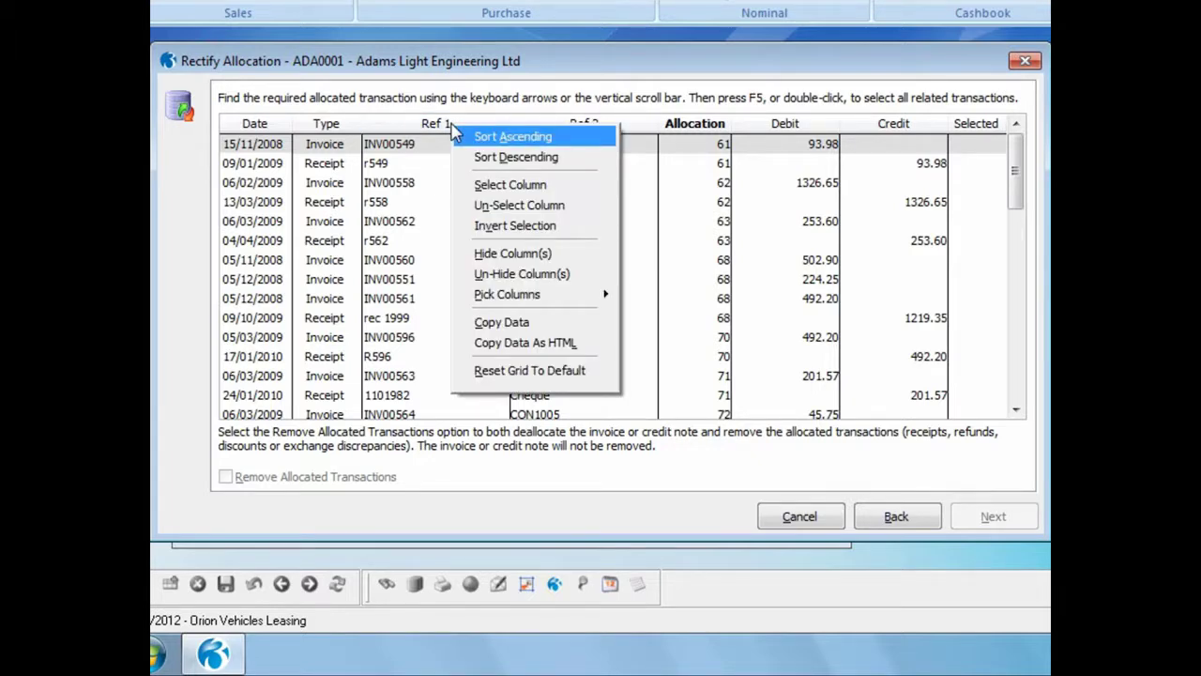
pyautogui.click(427, 150)
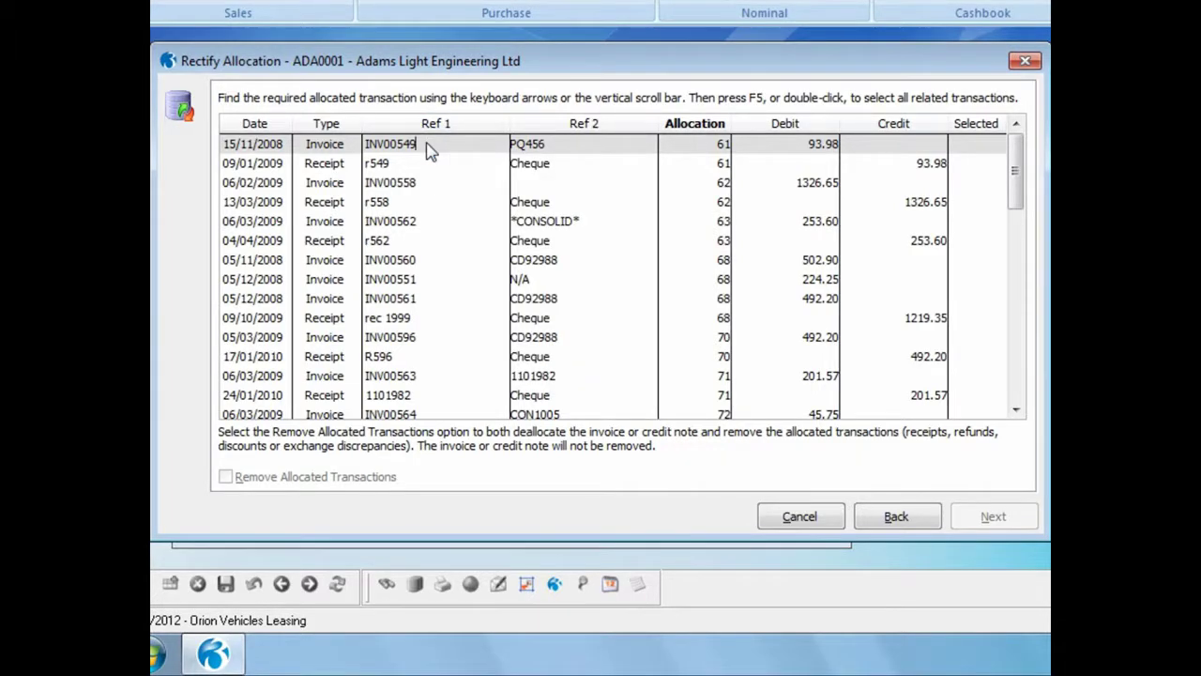
pyautogui.hotkey('ctrl', 'f')
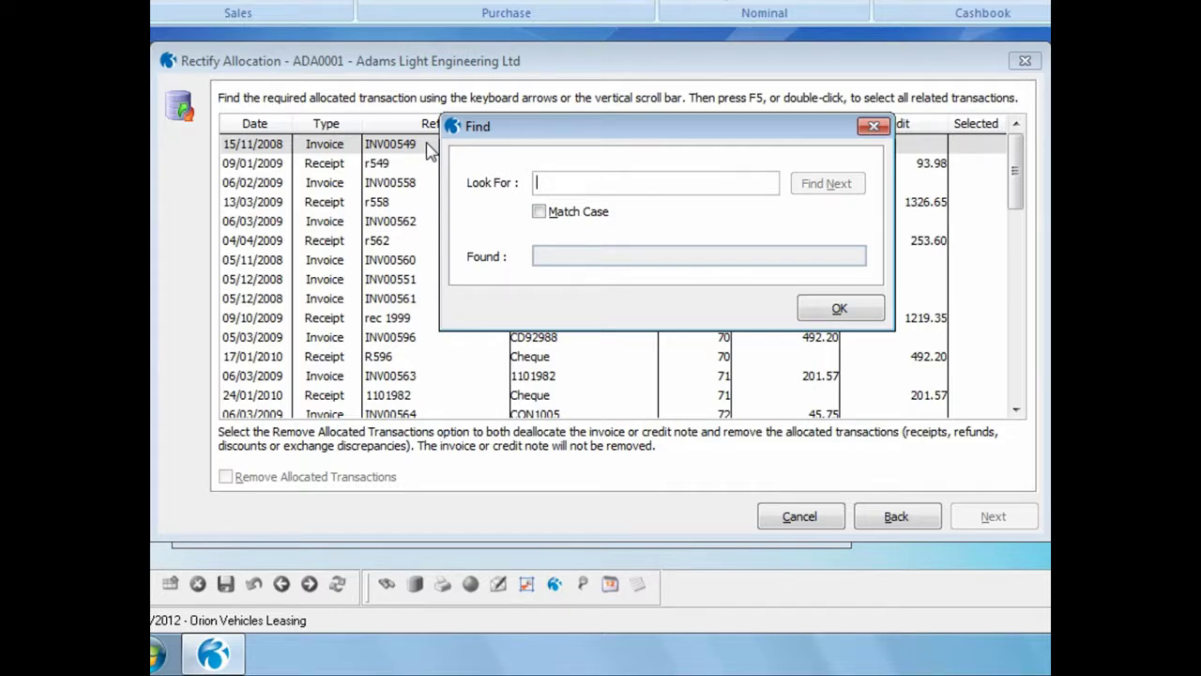
pyautogui.write('Inv')
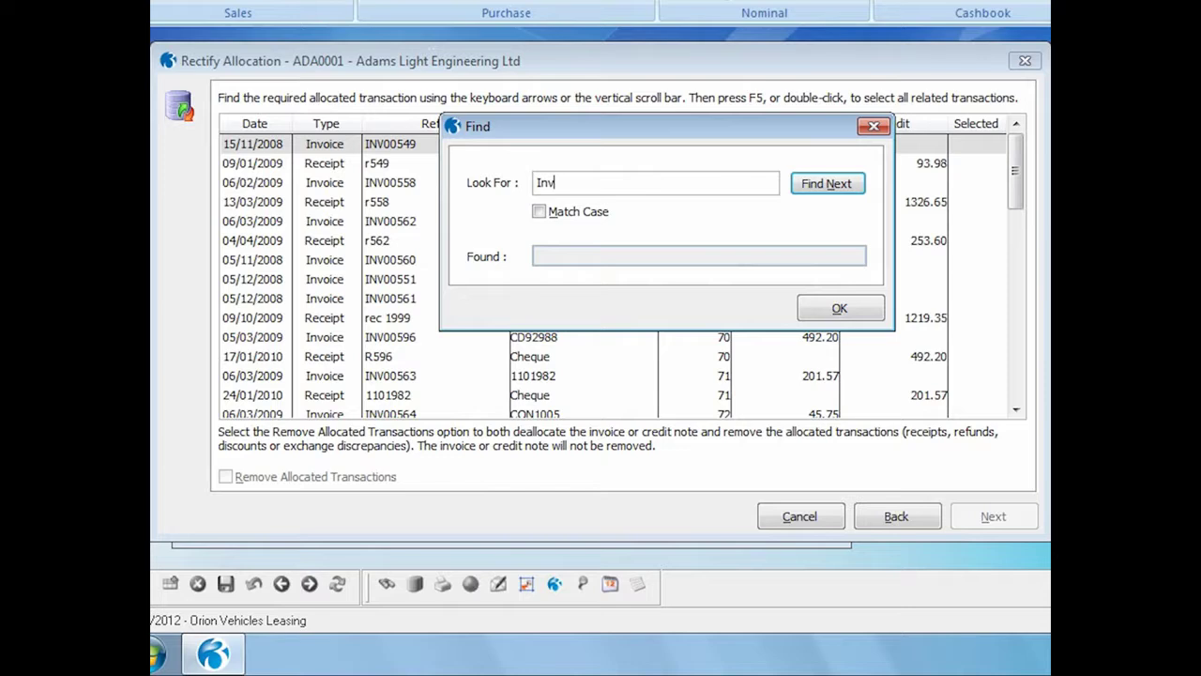
pyautogui.write('0007878')
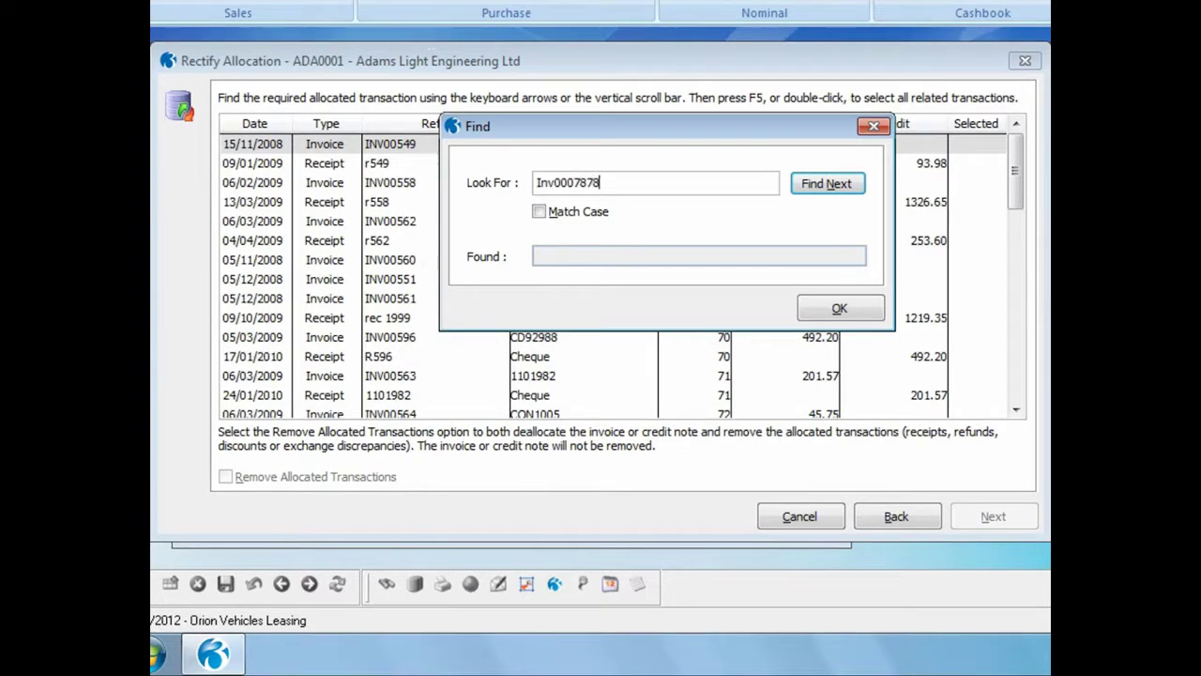
pyautogui.click(813, 185)
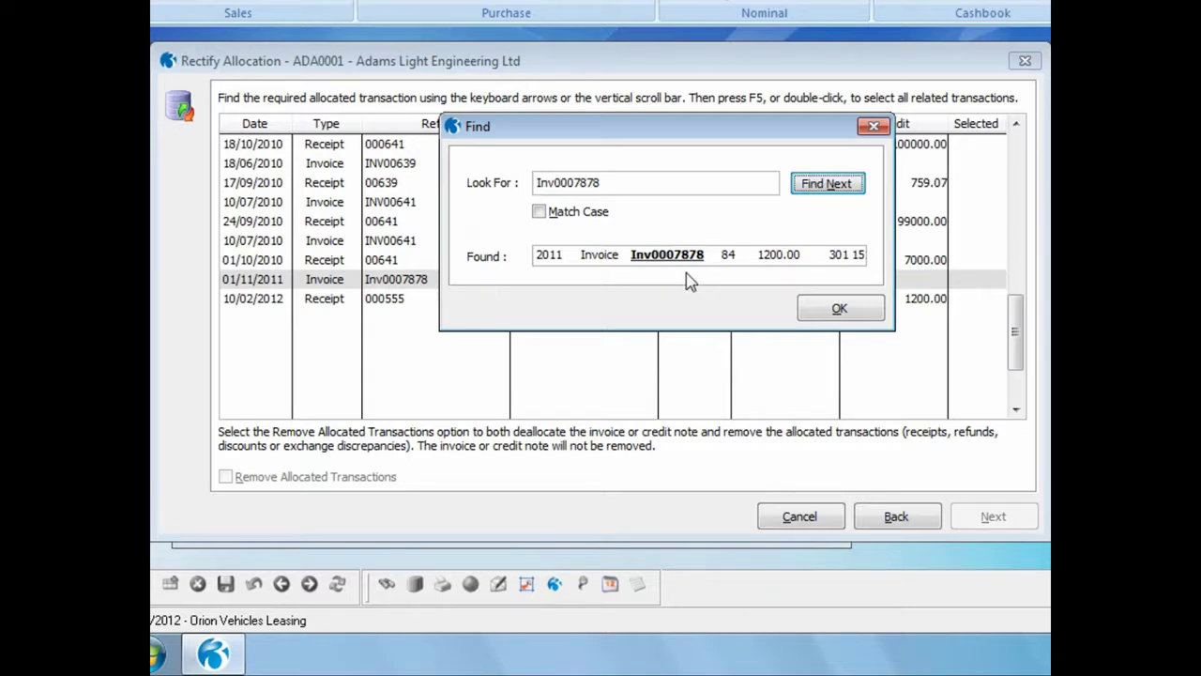
pyautogui.click(826, 309)
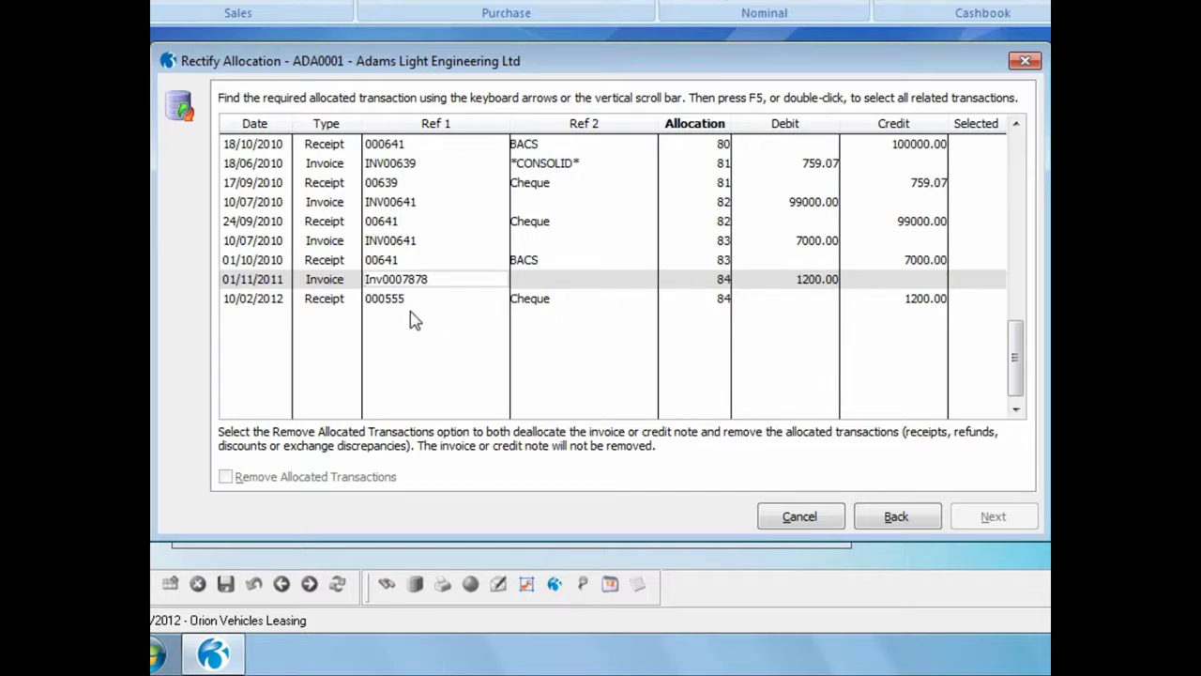
pyautogui.doubleClick(711, 287)
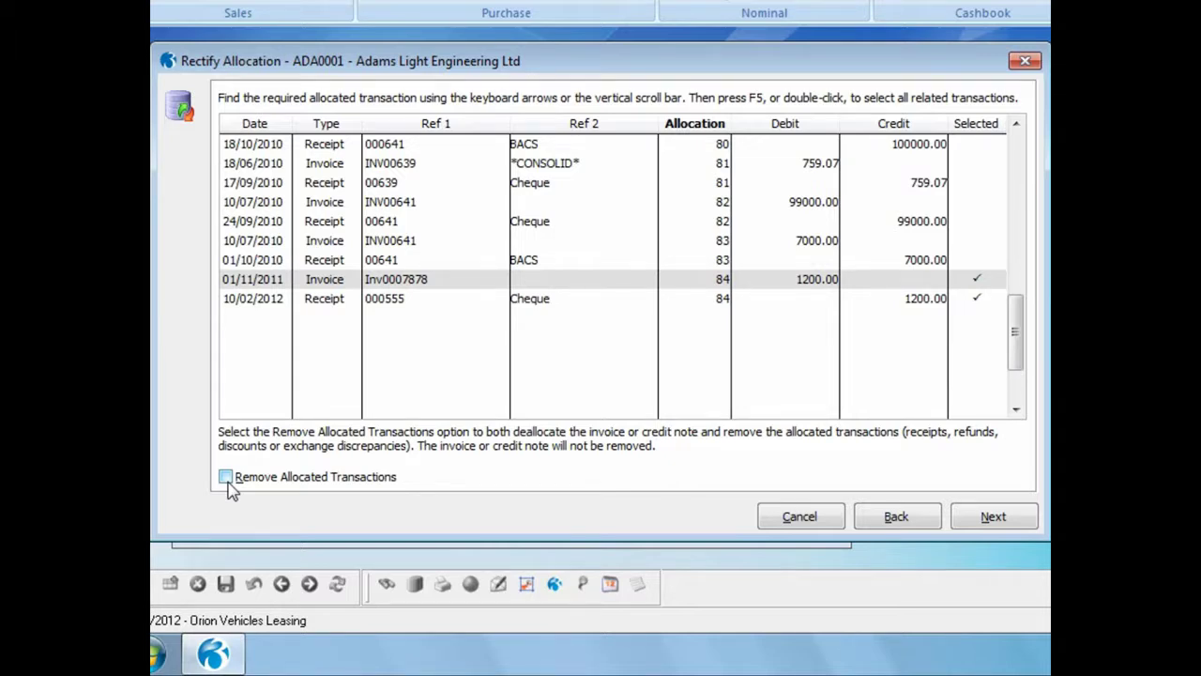
pyautogui.click(986, 526)
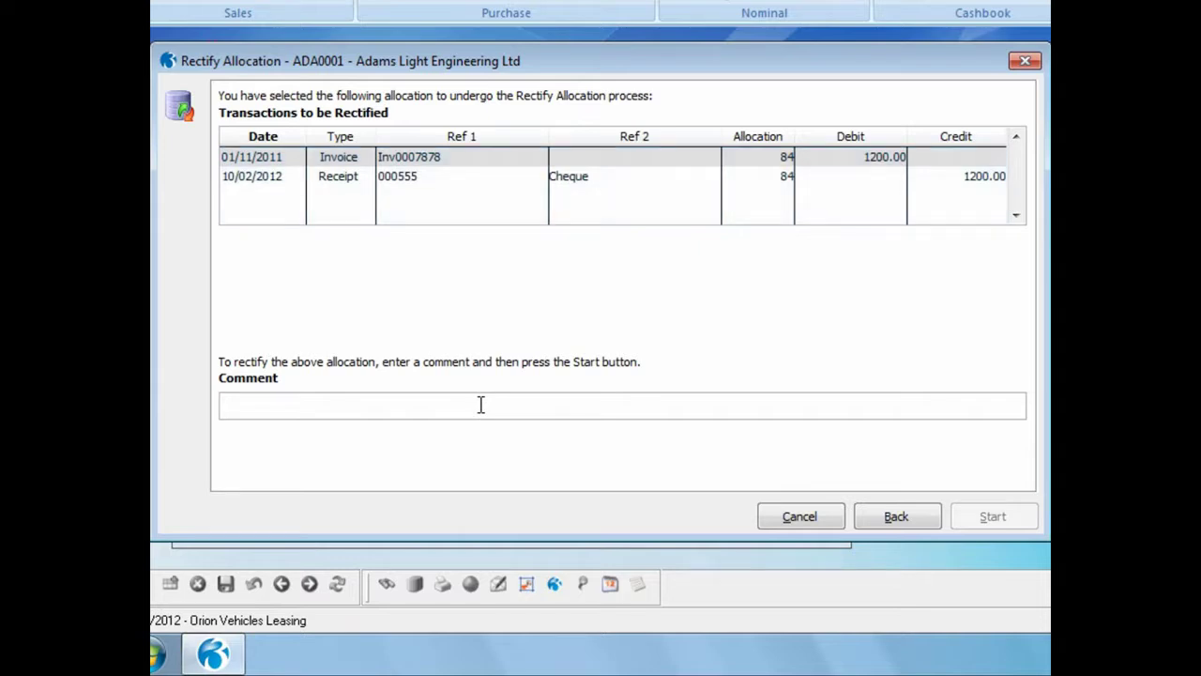
# Enter the comment "Paid incorrect invoice" and run the Rectify Allocation process.
pyautogui.write('Paid i')
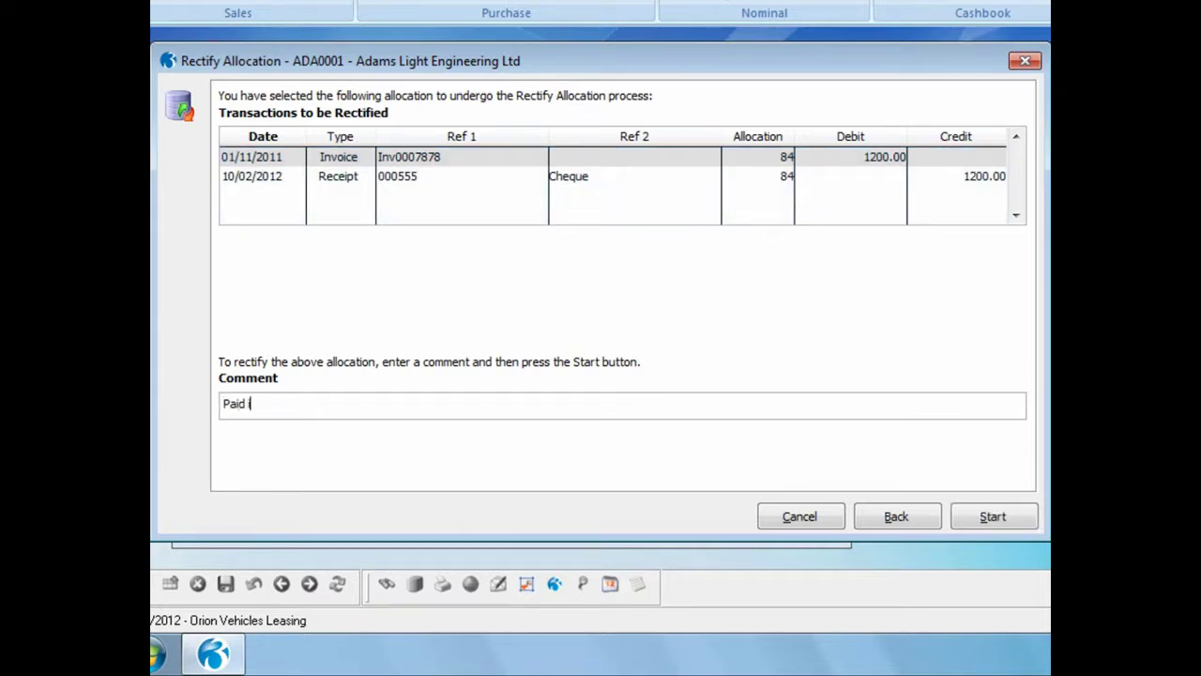
pyautogui.write('ncorrect invoice')
pyautogui.click(972, 528)
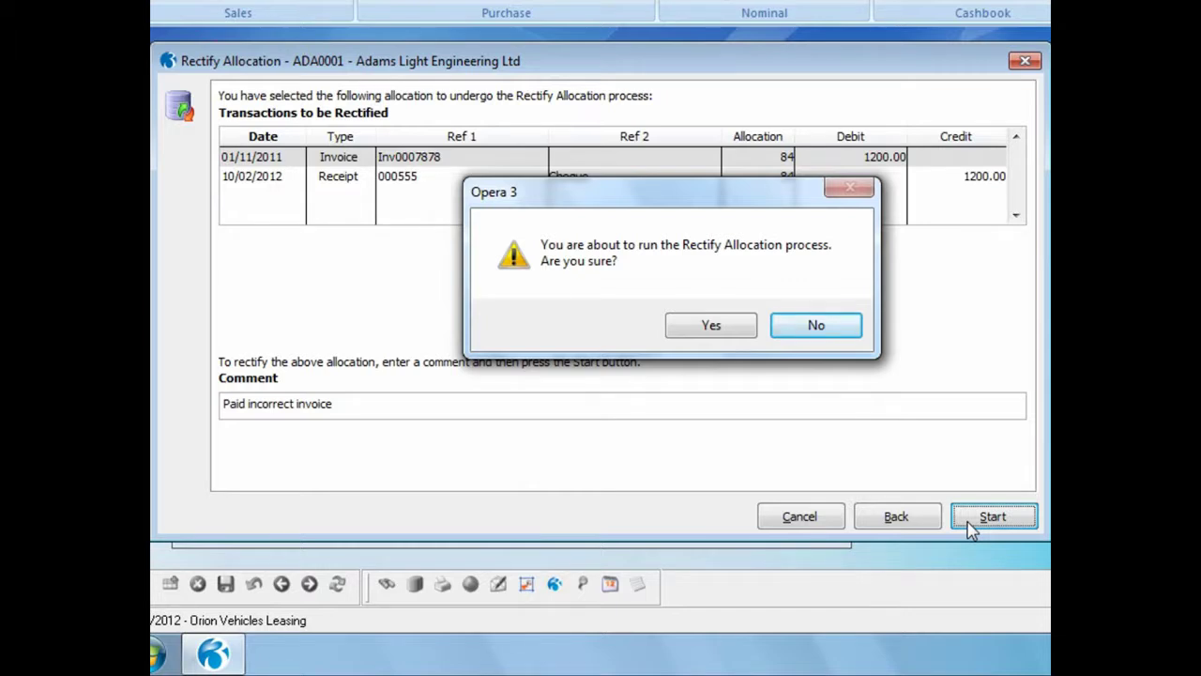
pyautogui.click(696, 329)
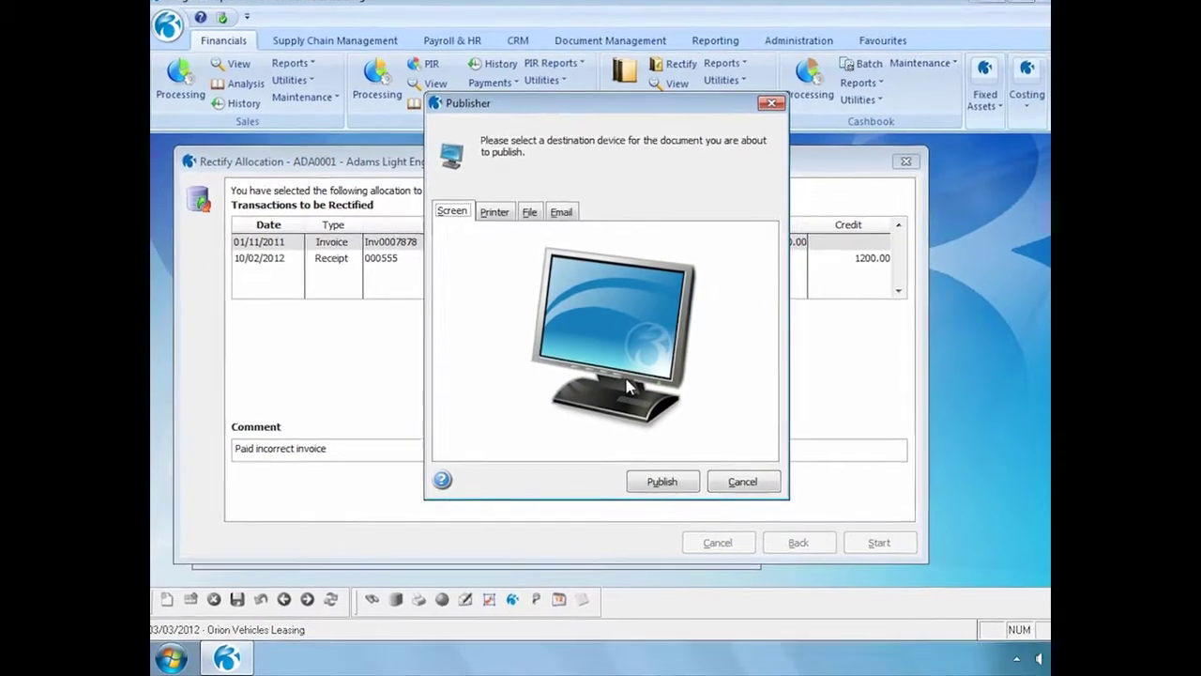
# Publish the rectified allocations audit report to screen, close it and finish the wizard.
pyautogui.click(632, 480)
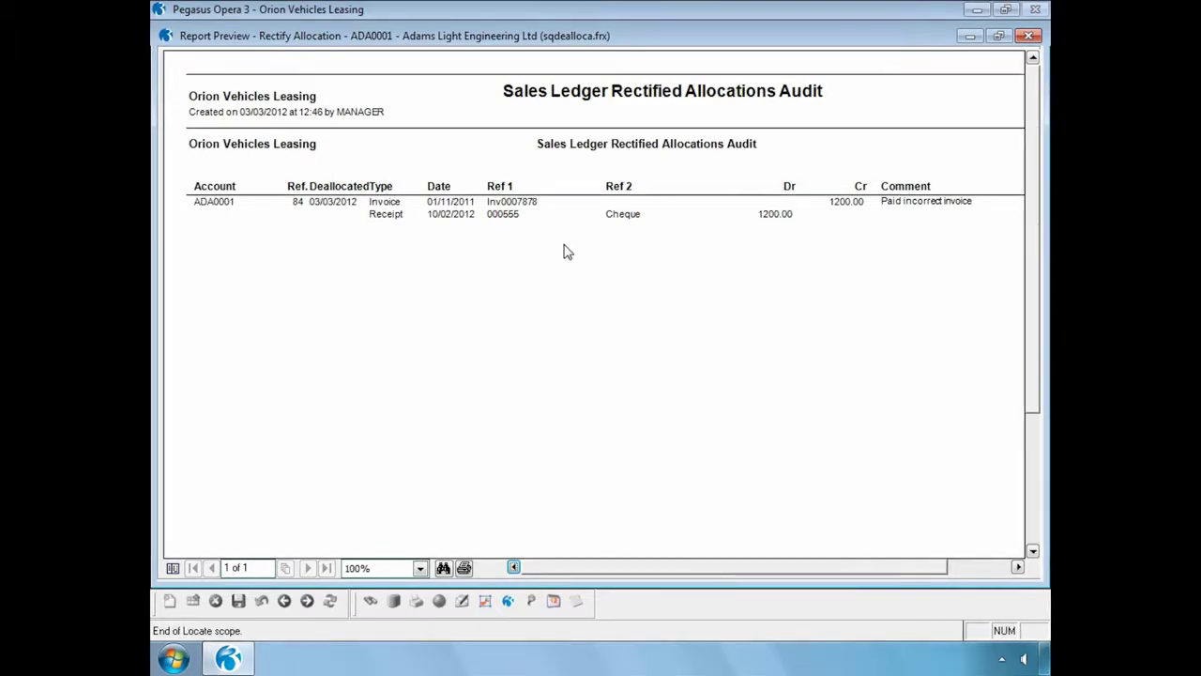
pyautogui.click(1031, 37)
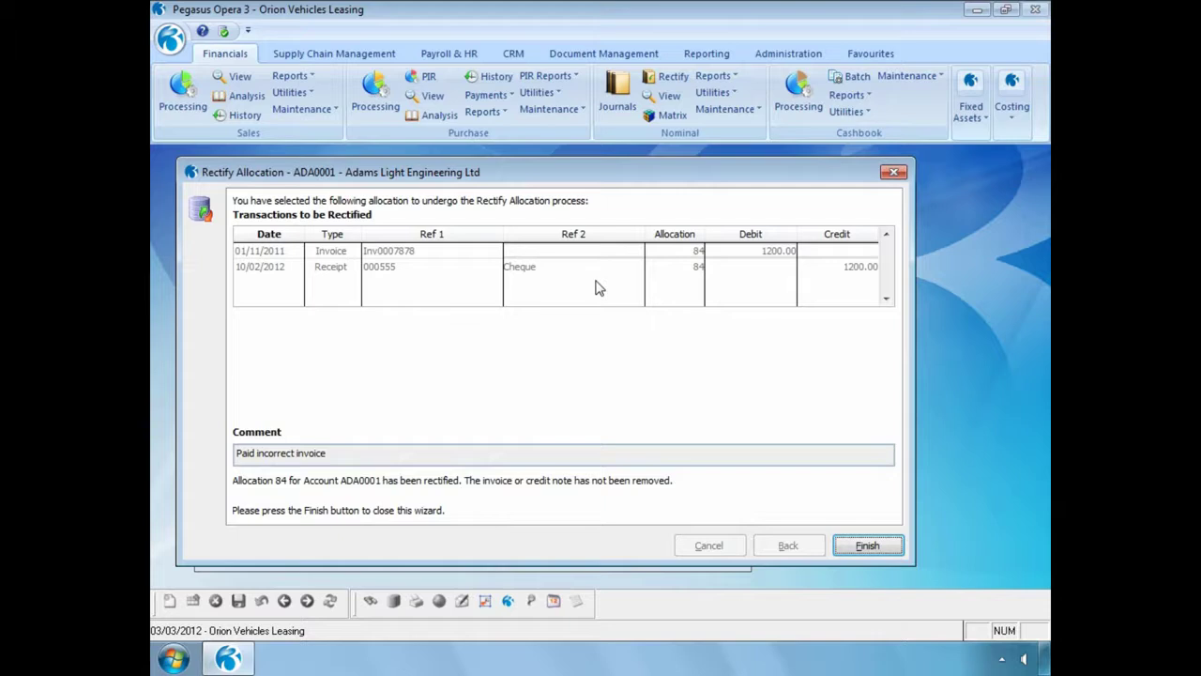
pyautogui.click(857, 549)
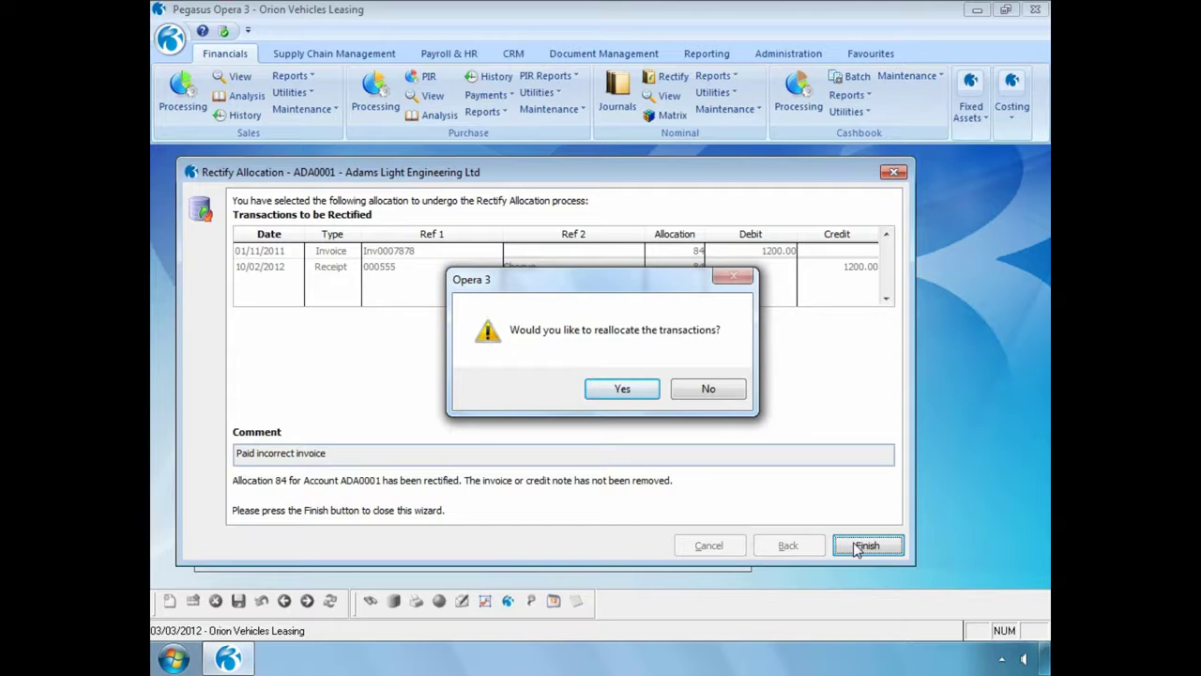
# Agree to reallocate the transactions, allocate cheque receipt 000555 to invoice INV00667 and save the allocation.
pyautogui.click(605, 387)
pyautogui.click(604, 388)
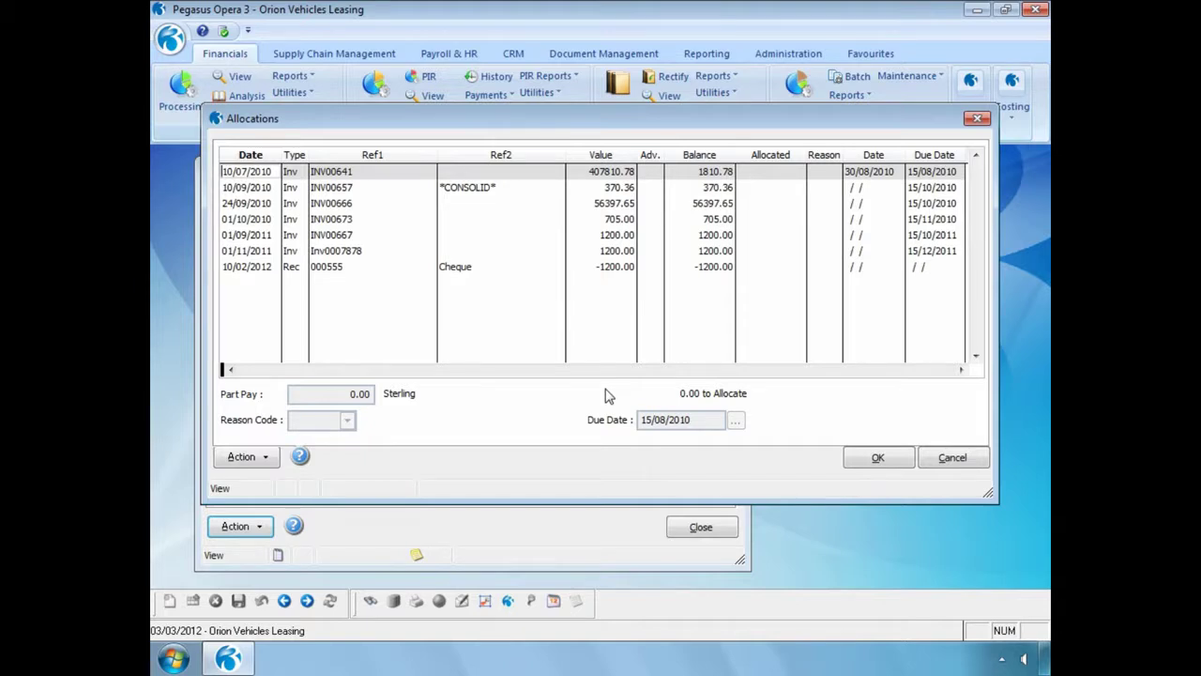
pyautogui.click(487, 271)
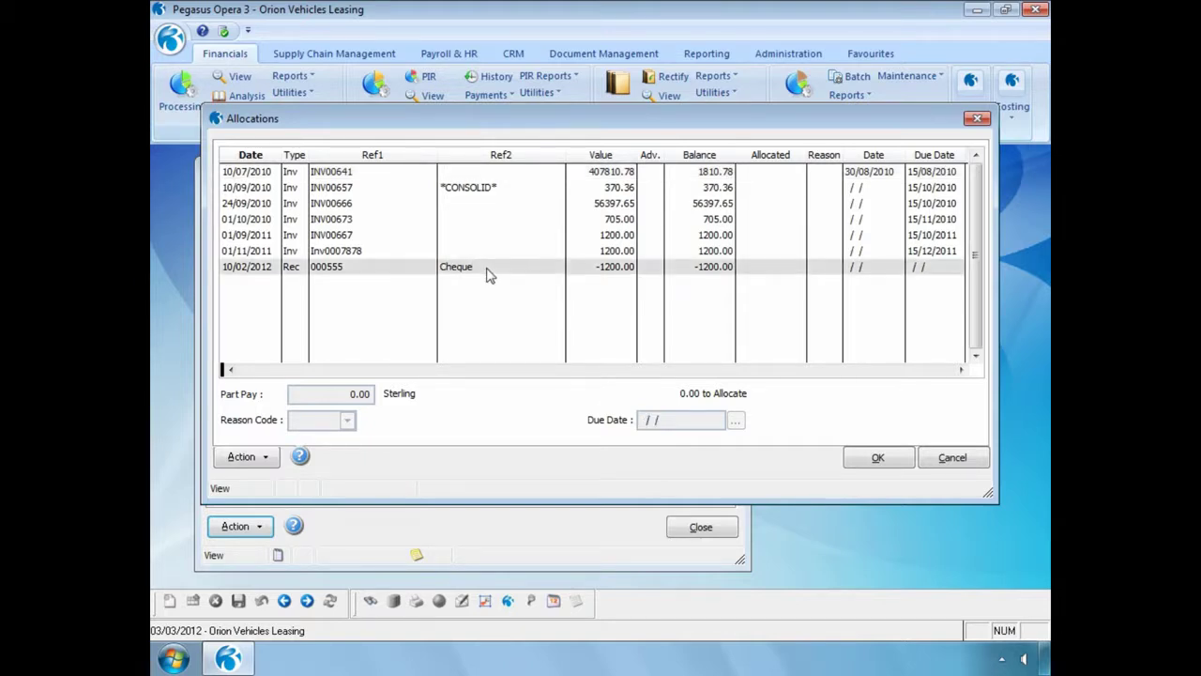
pyautogui.doubleClick(487, 271)
pyautogui.click(478, 242)
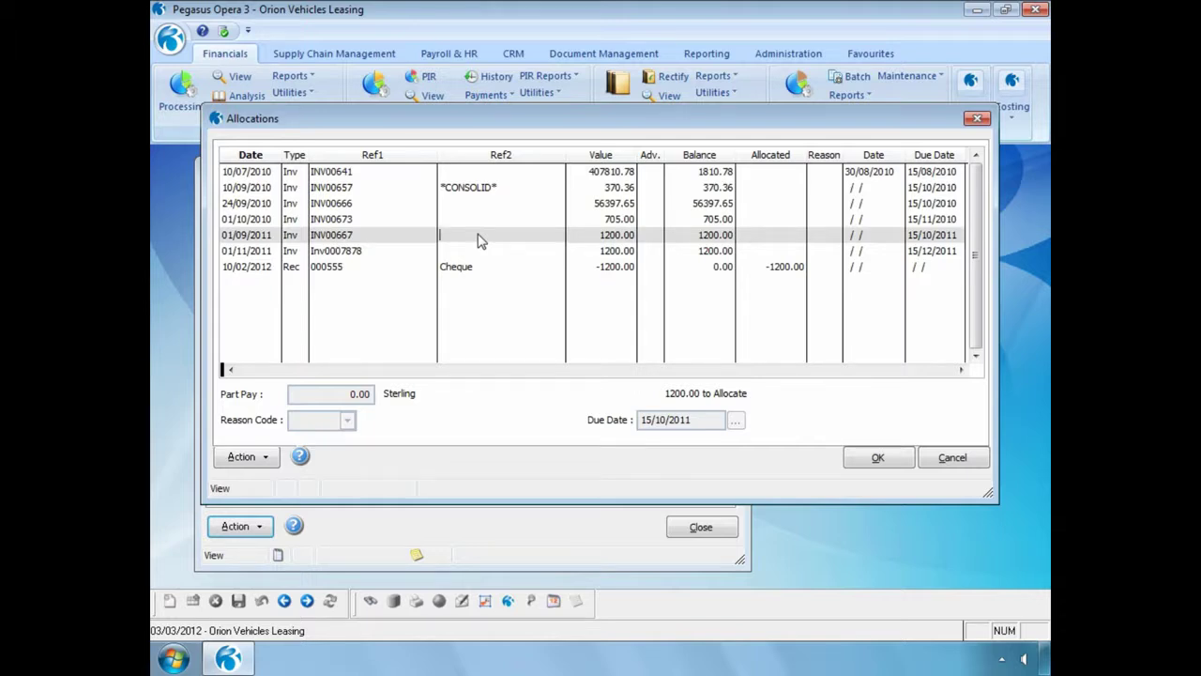
pyautogui.doubleClick(477, 241)
pyautogui.press('Down')
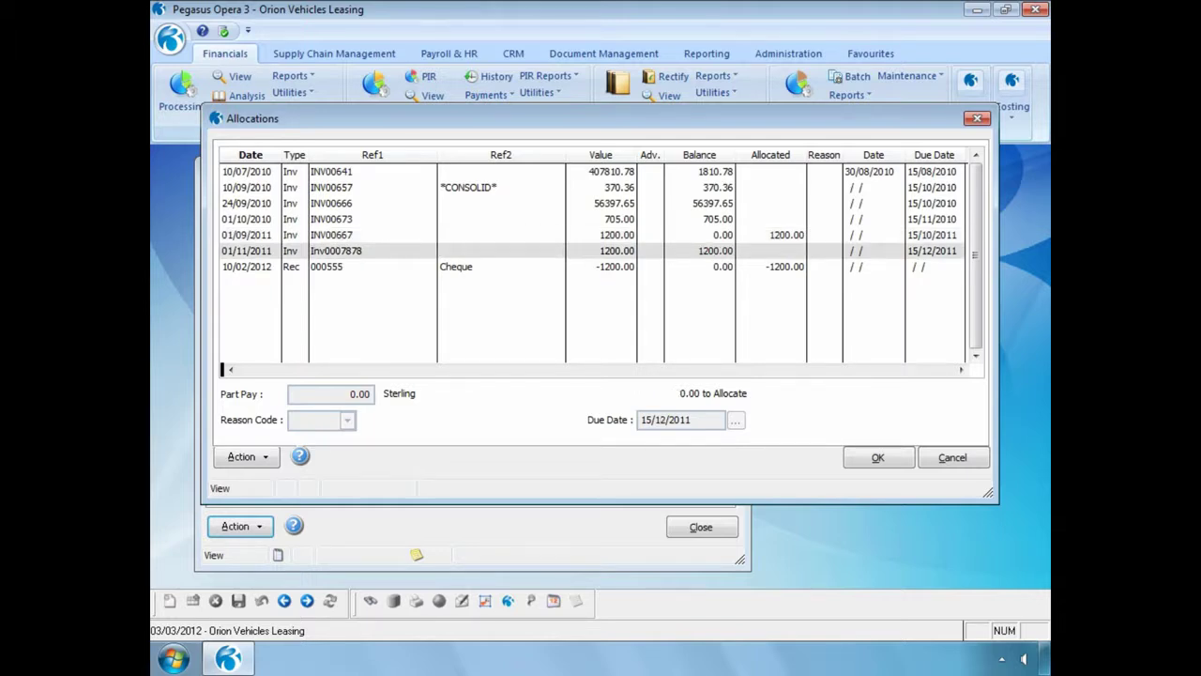
pyautogui.click(861, 461)
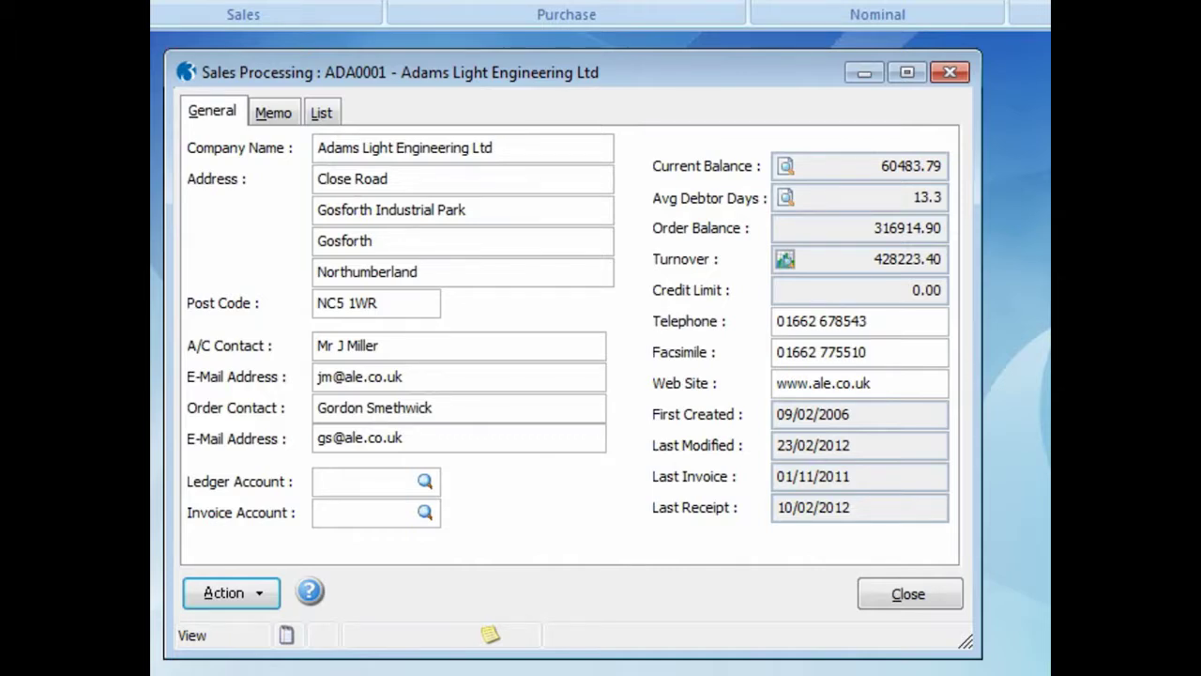
# Open the transactions behind the customer's current balance and examine the status of receipt 000555, INV00667 and Inv0007878.
pyautogui.click(786, 166)
pyautogui.click(755, 438)
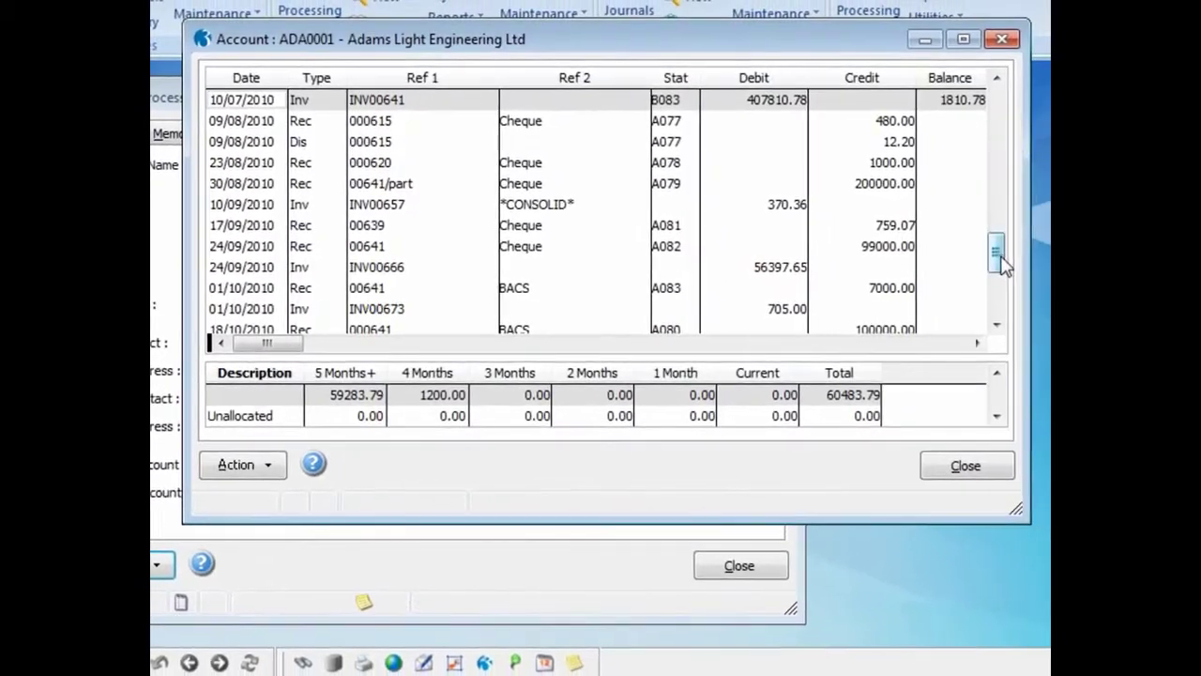
pyautogui.moveTo(1004, 266); pyautogui.dragTo(996, 316)
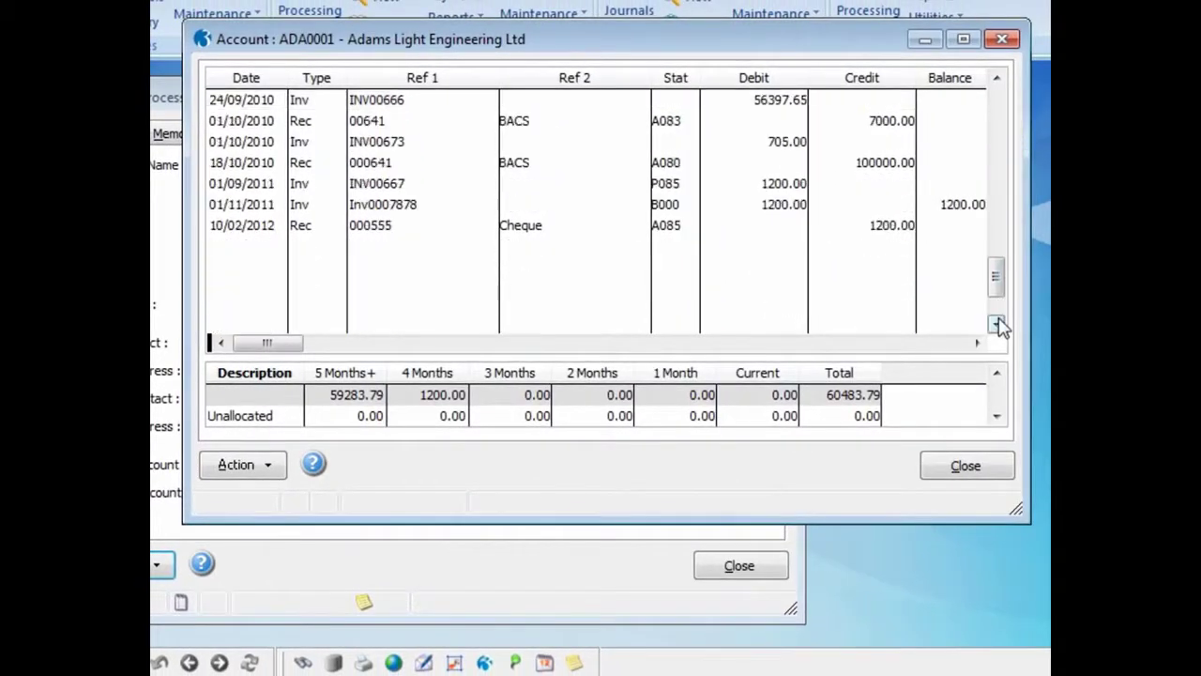
pyautogui.click(410, 232)
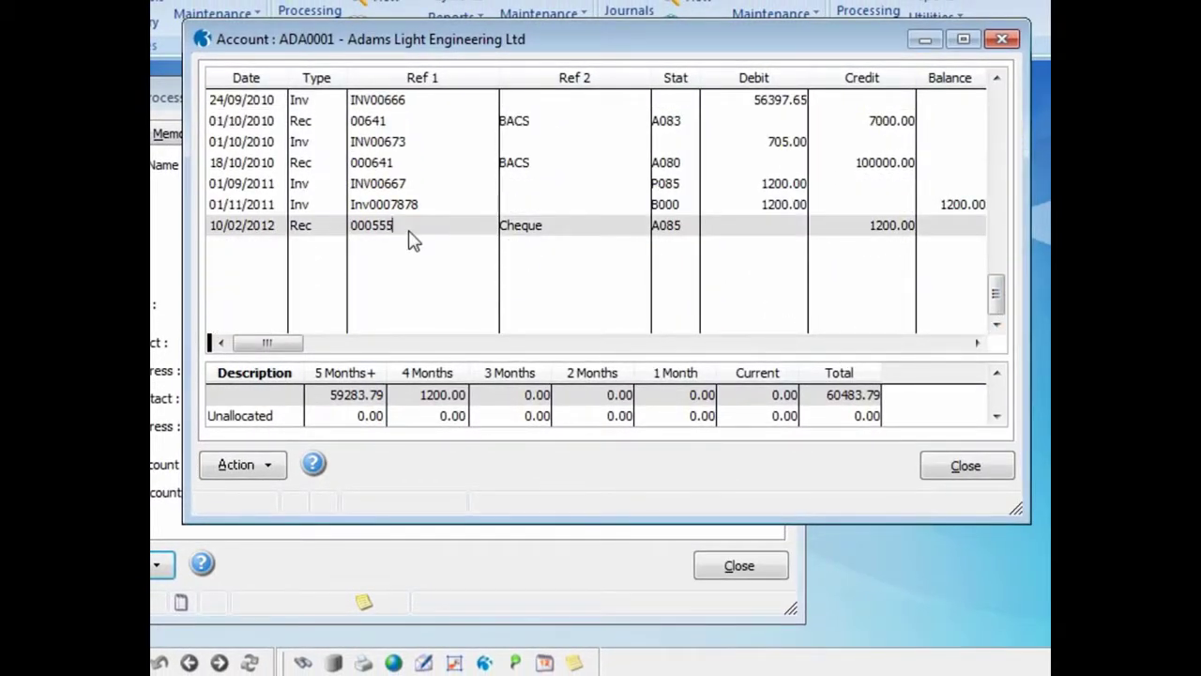
pyautogui.click(410, 183)
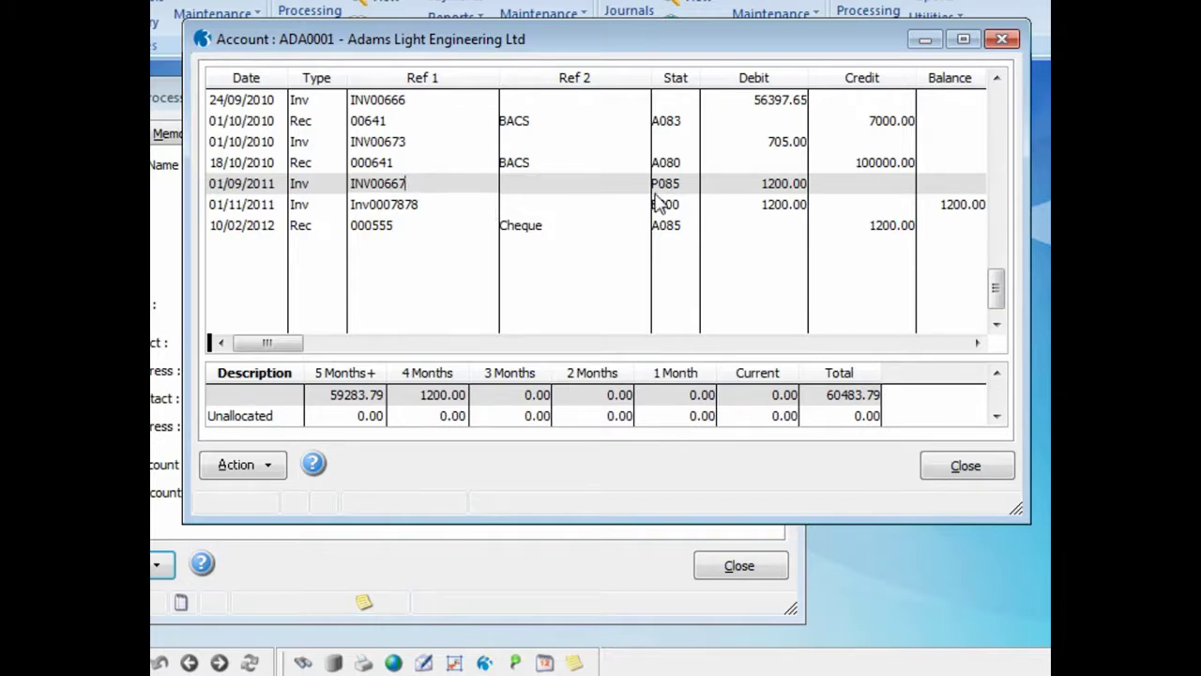
pyautogui.click(413, 206)
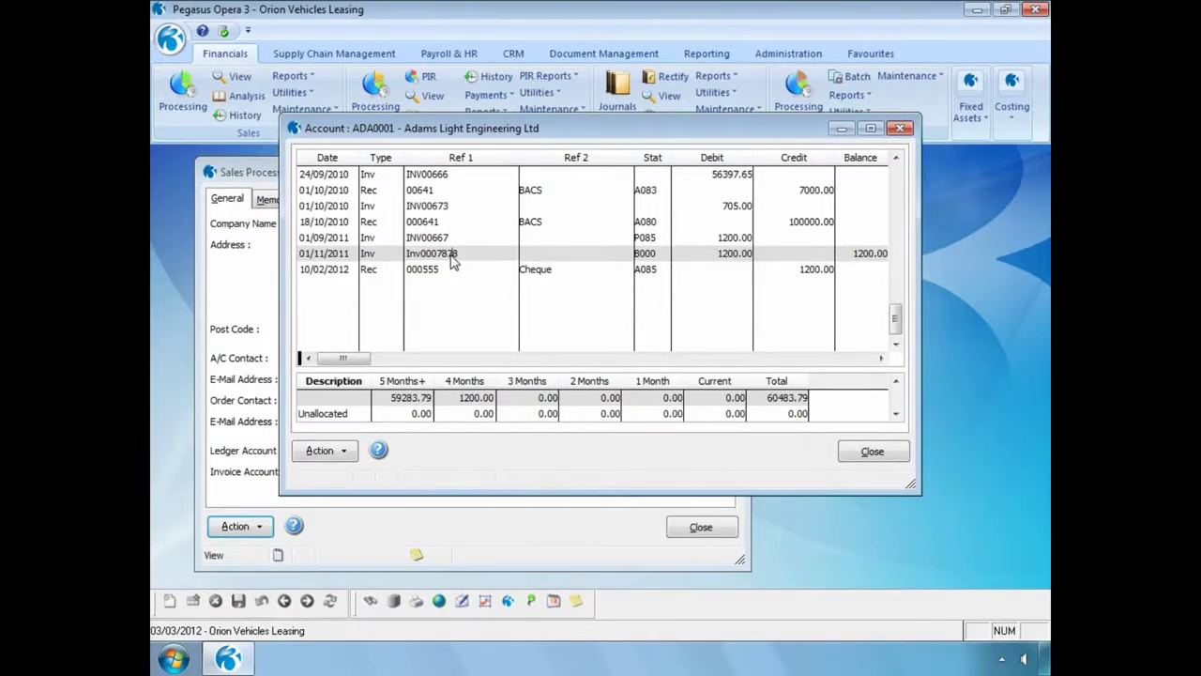
# Close the account's transactions, then post a 4800.00 cheque receipt Rec456 for Abington Hire Limited, allocated in full to invoice INV556.
pyautogui.click(869, 455)
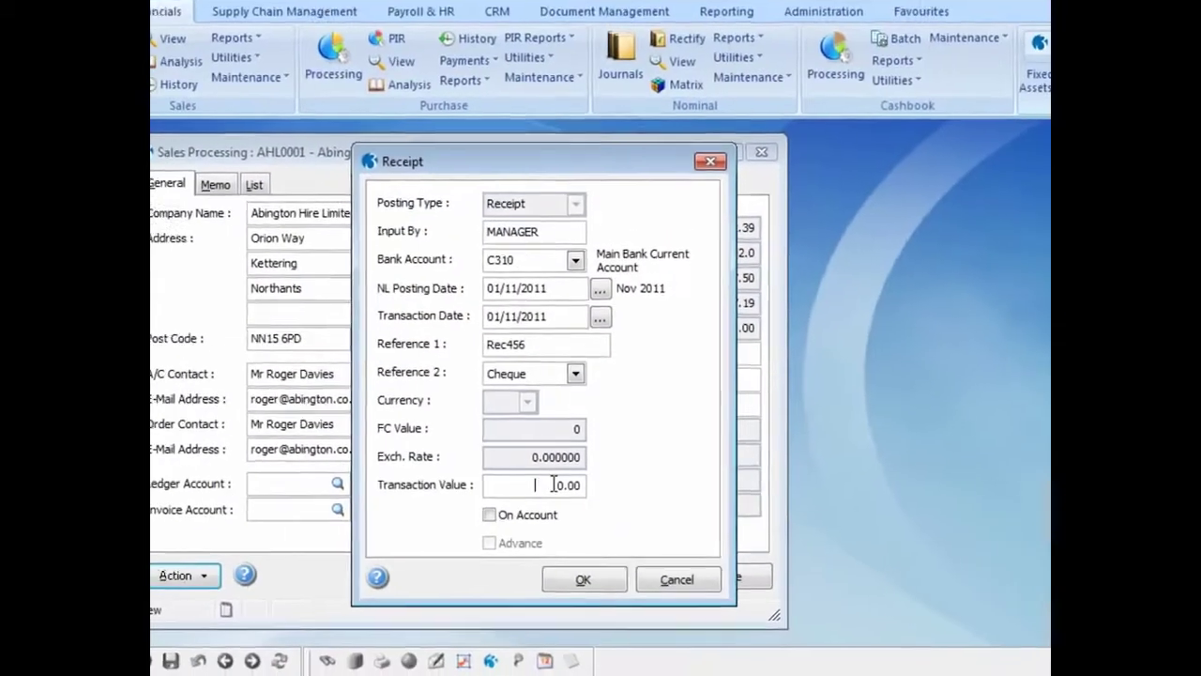
pyautogui.write('4800')
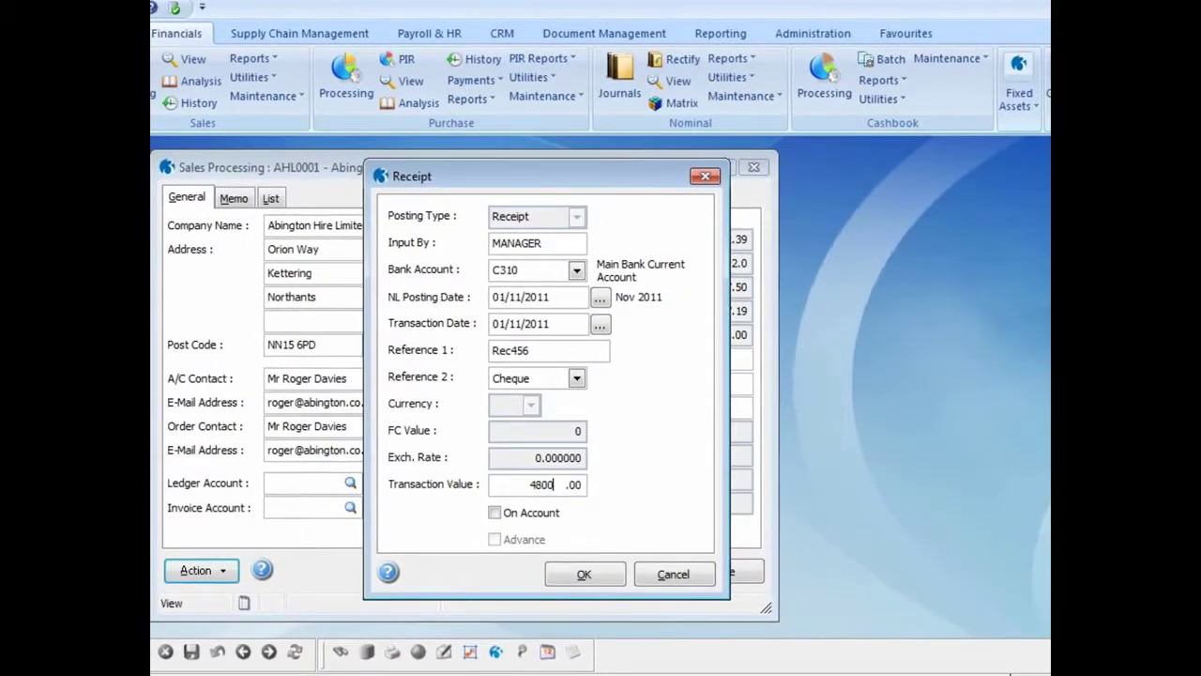
pyautogui.click(579, 572)
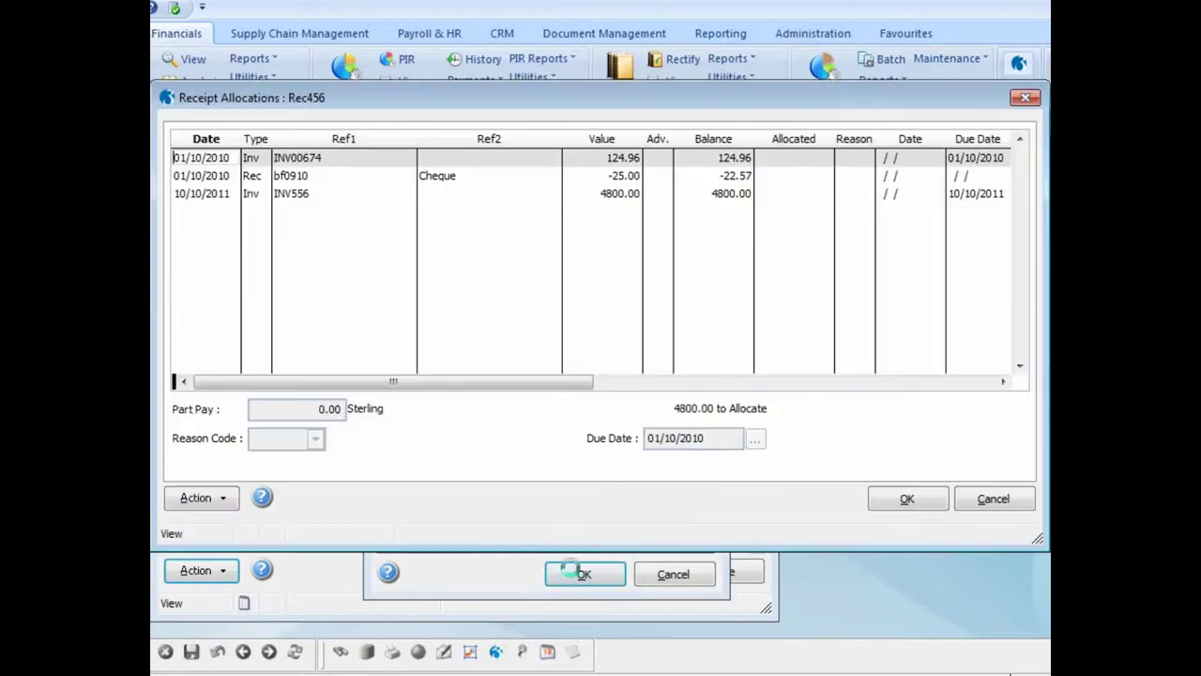
pyautogui.doubleClick(298, 192)
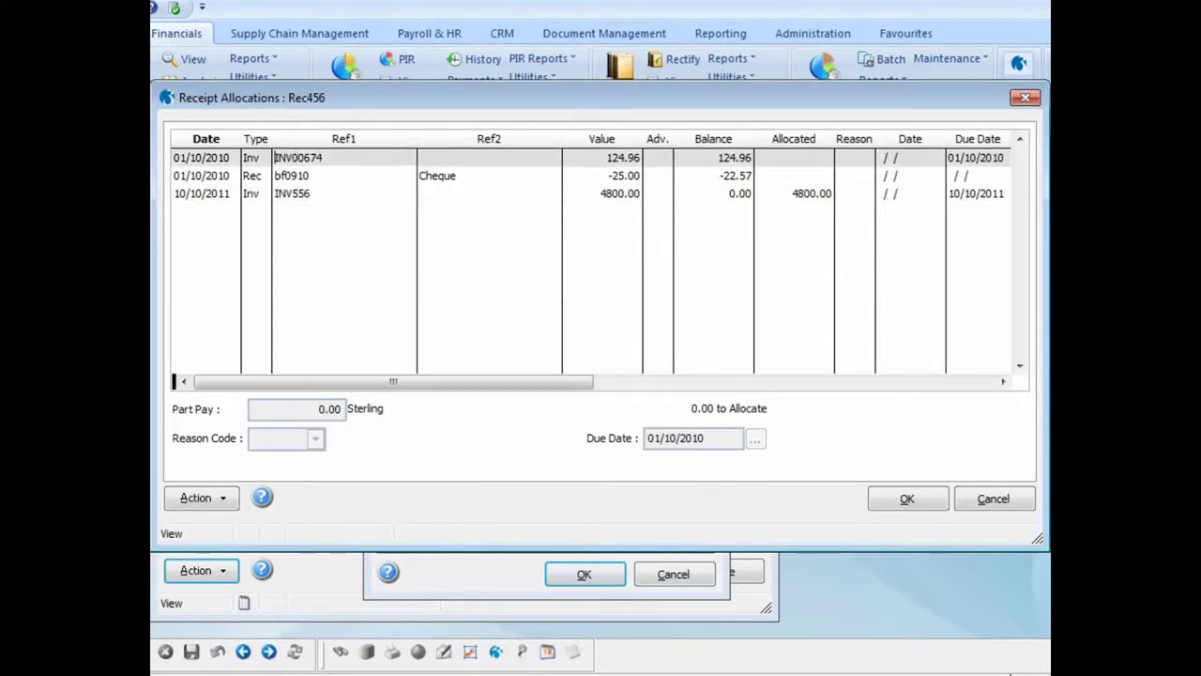
pyautogui.click(902, 500)
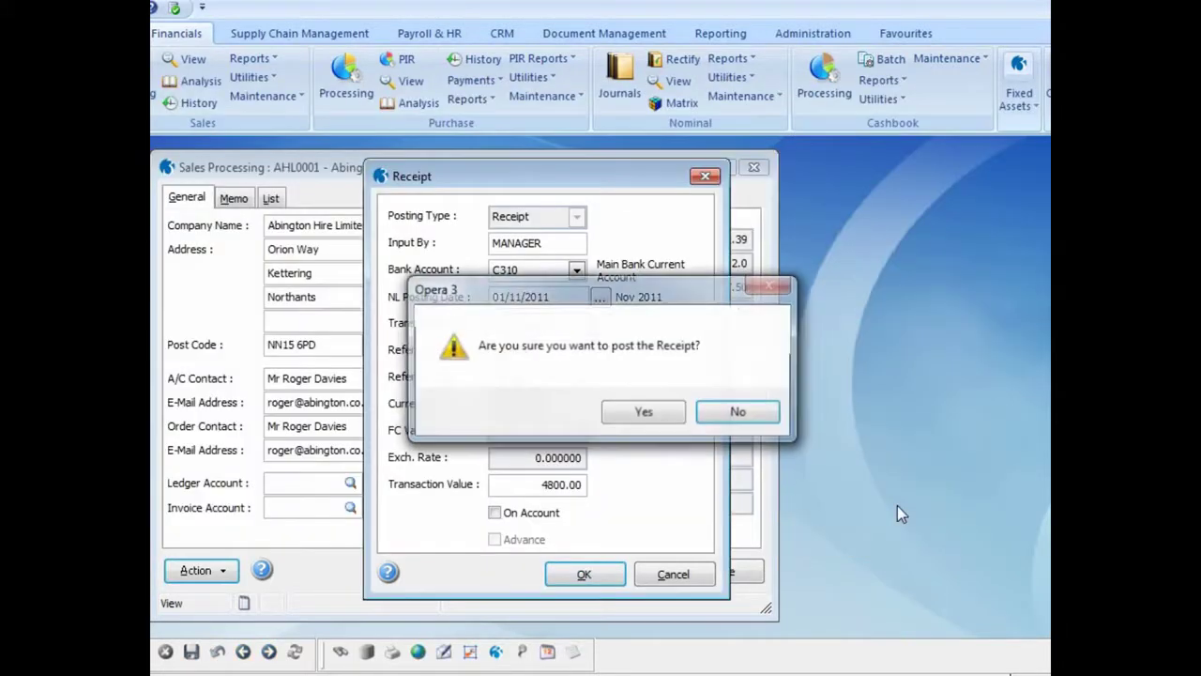
pyautogui.click(650, 413)
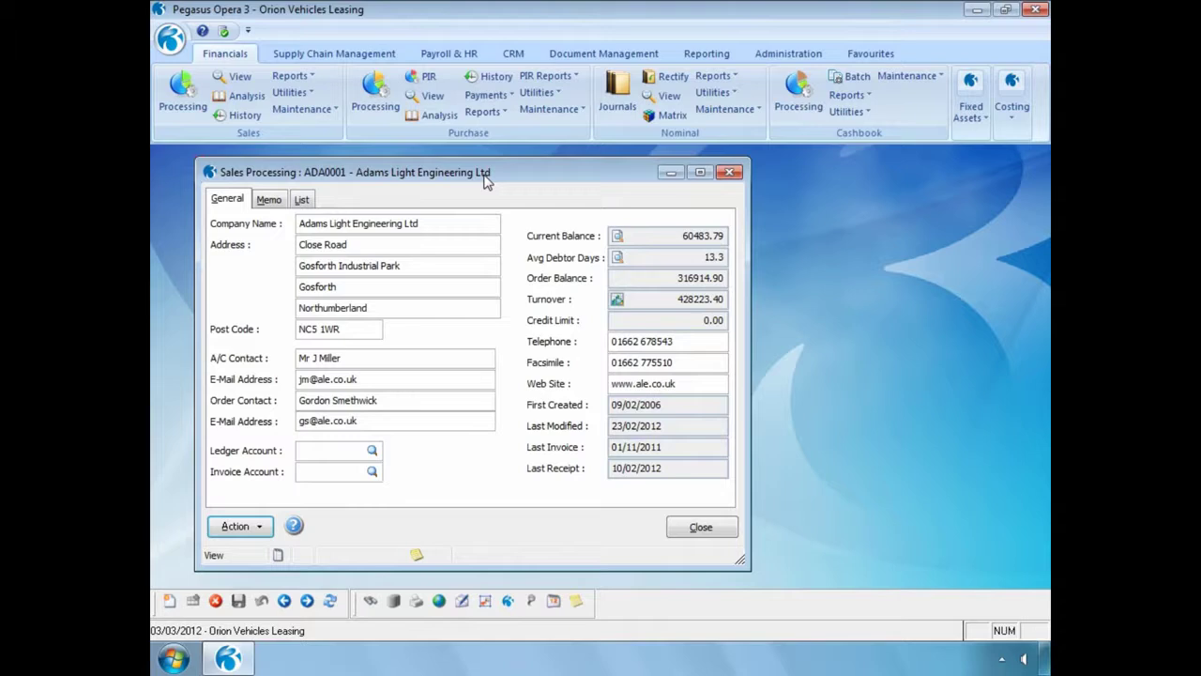
# Start Rectify Allocation for Abington Hire Limited with Selected Range and blank allocation dates to list all its allocated transactions.
pyautogui.press('pagedown')
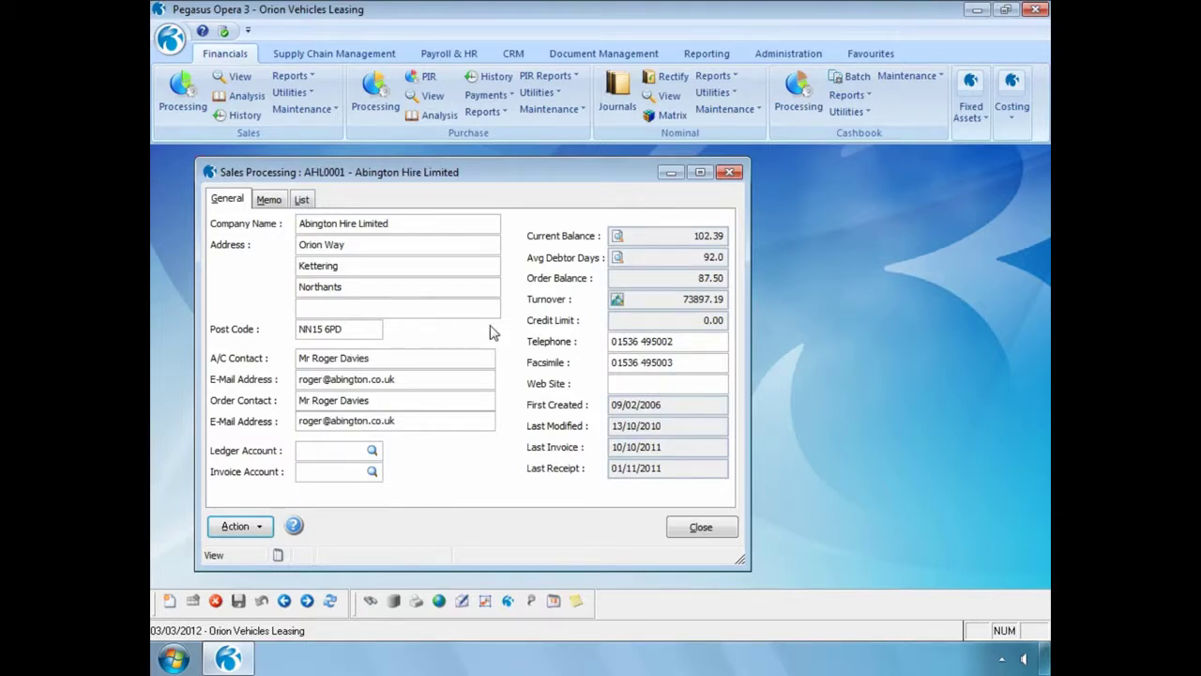
pyautogui.click(268, 526)
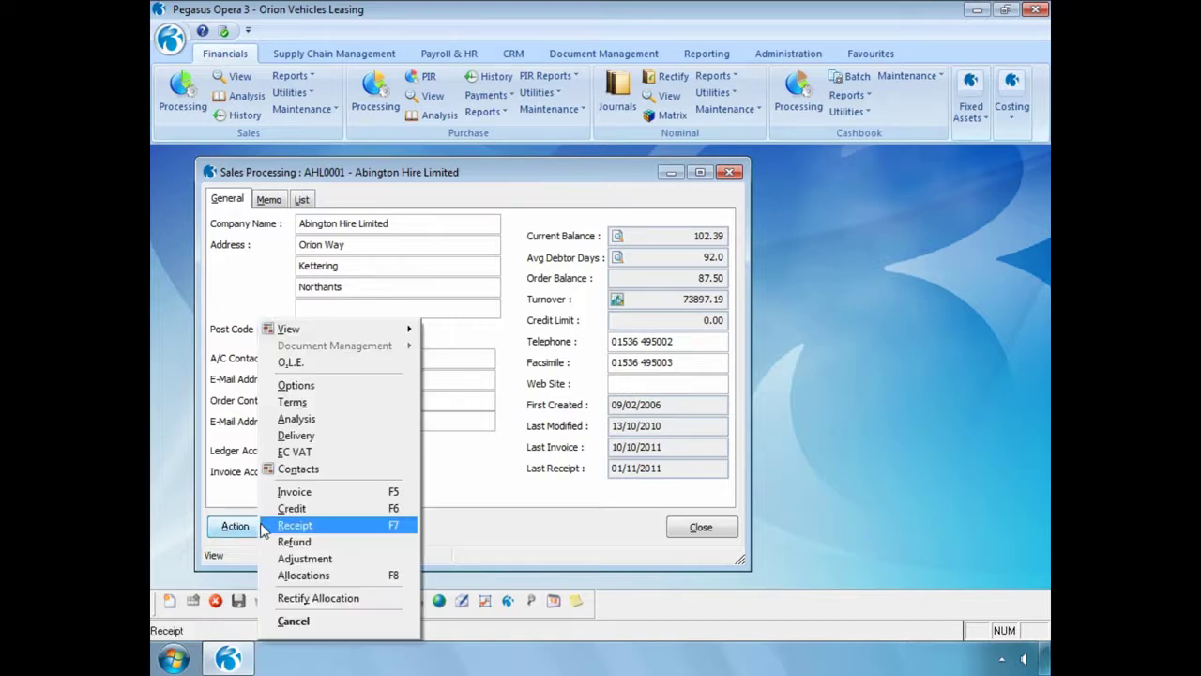
pyautogui.click(298, 597)
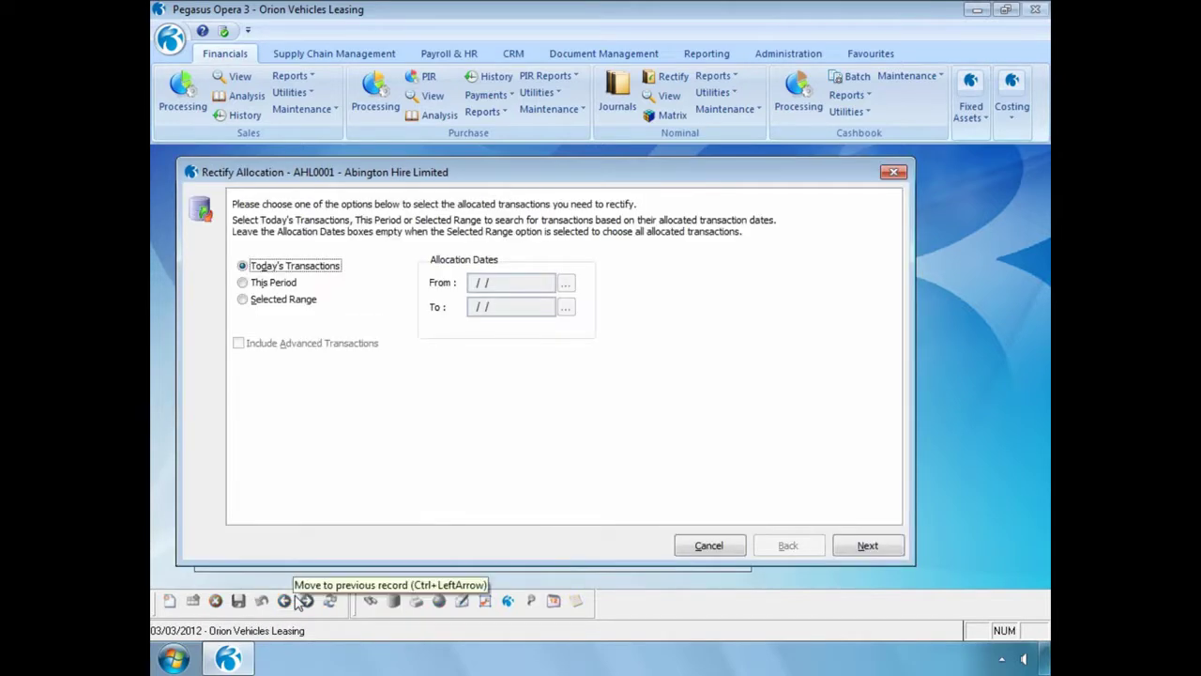
pyautogui.click(243, 299)
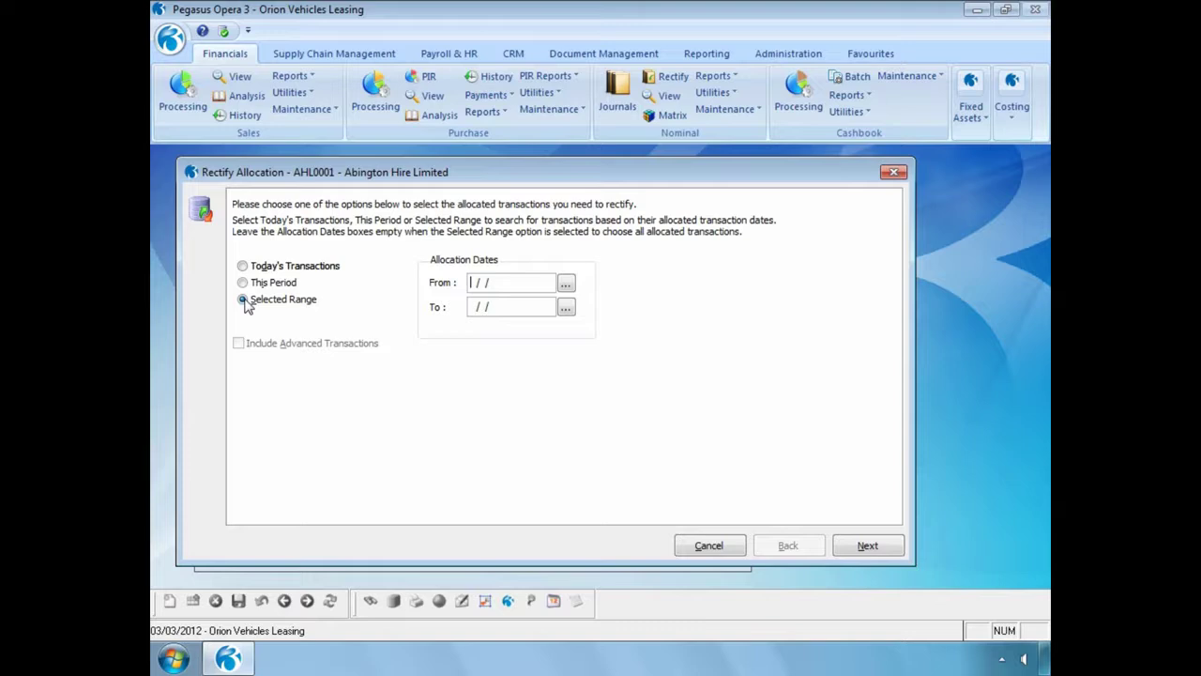
pyautogui.click(853, 552)
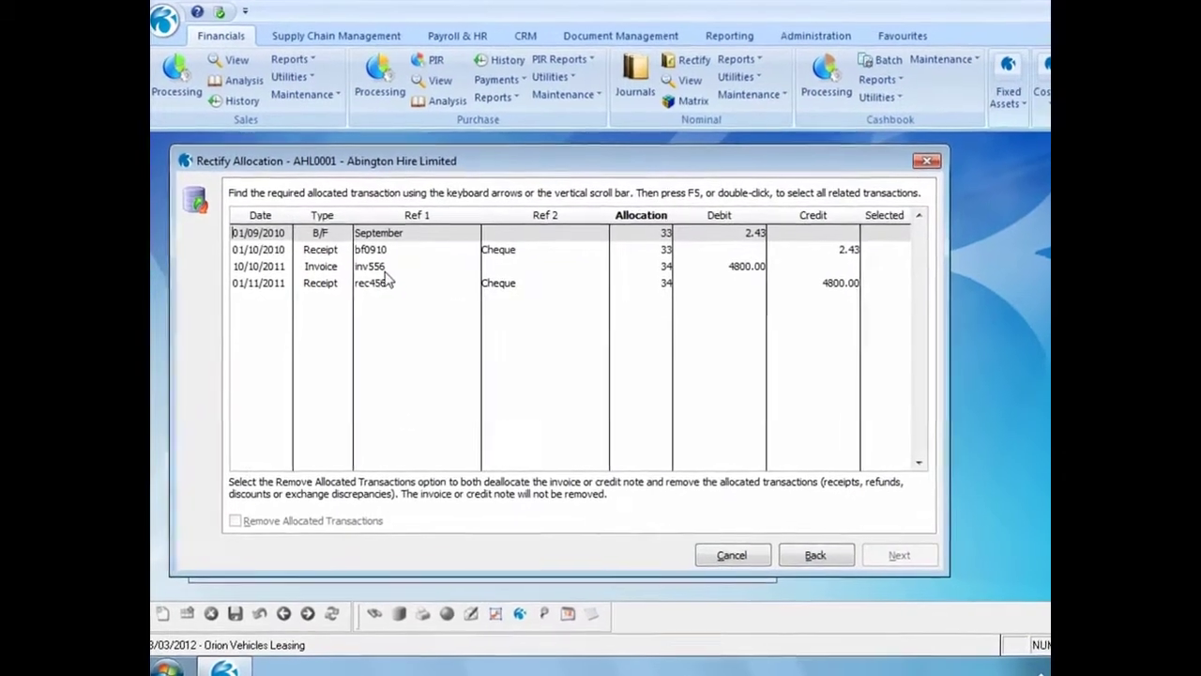
# Select the allocation of receipt rec456, enable Remove Allocated Transactions and accept 03/03/2012 as the nominal posting date.
pyautogui.click(386, 281)
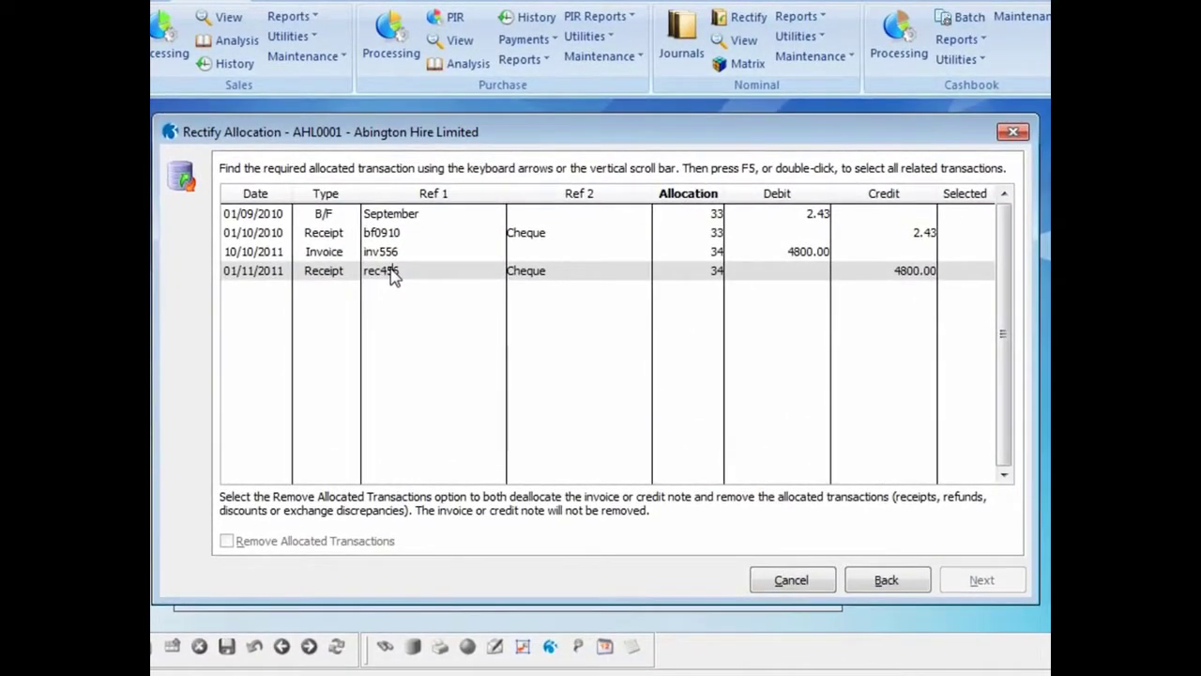
pyautogui.doubleClick(393, 272)
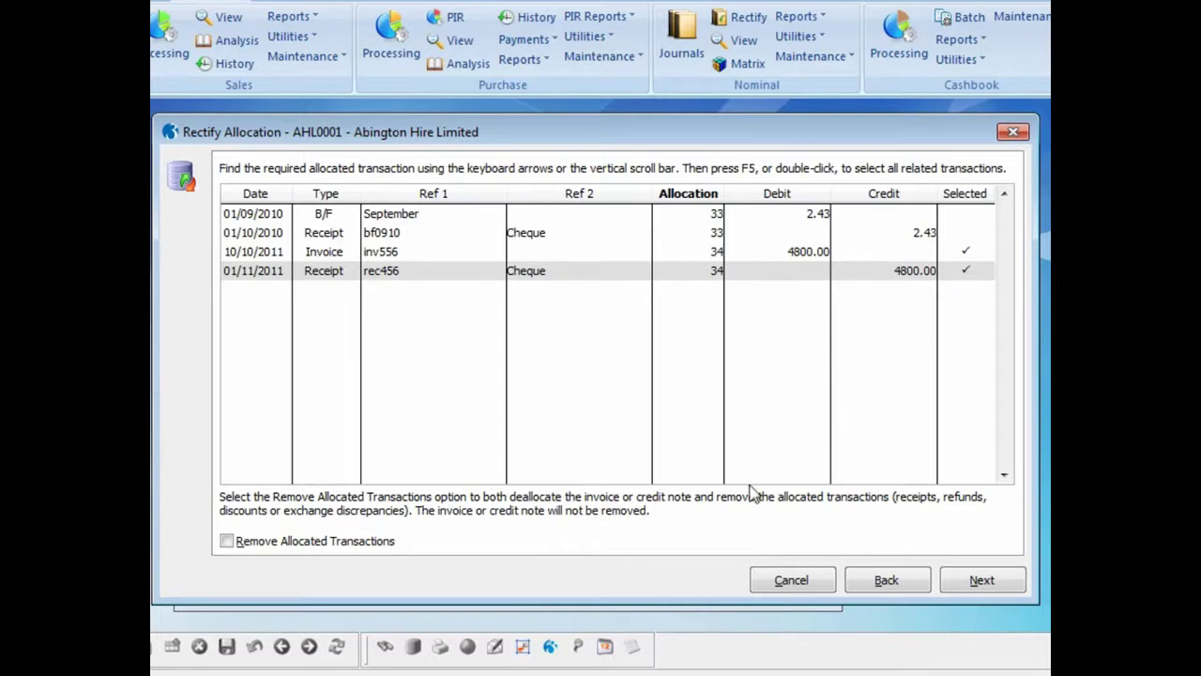
pyautogui.click(227, 541)
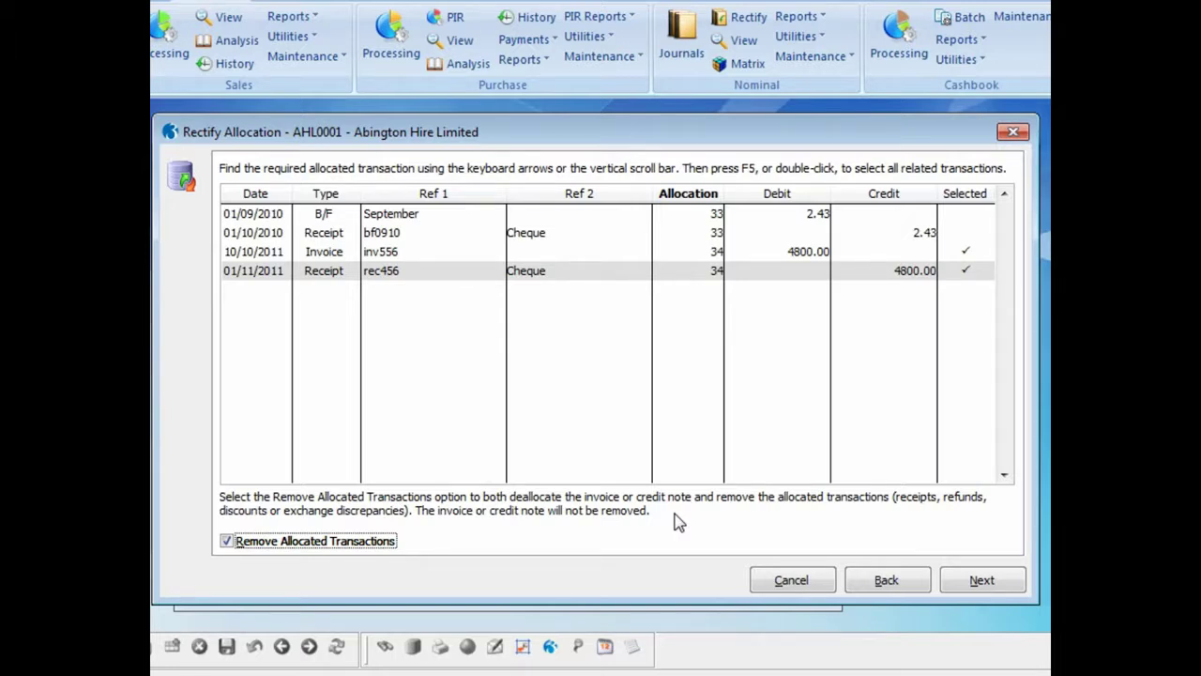
pyautogui.click(961, 582)
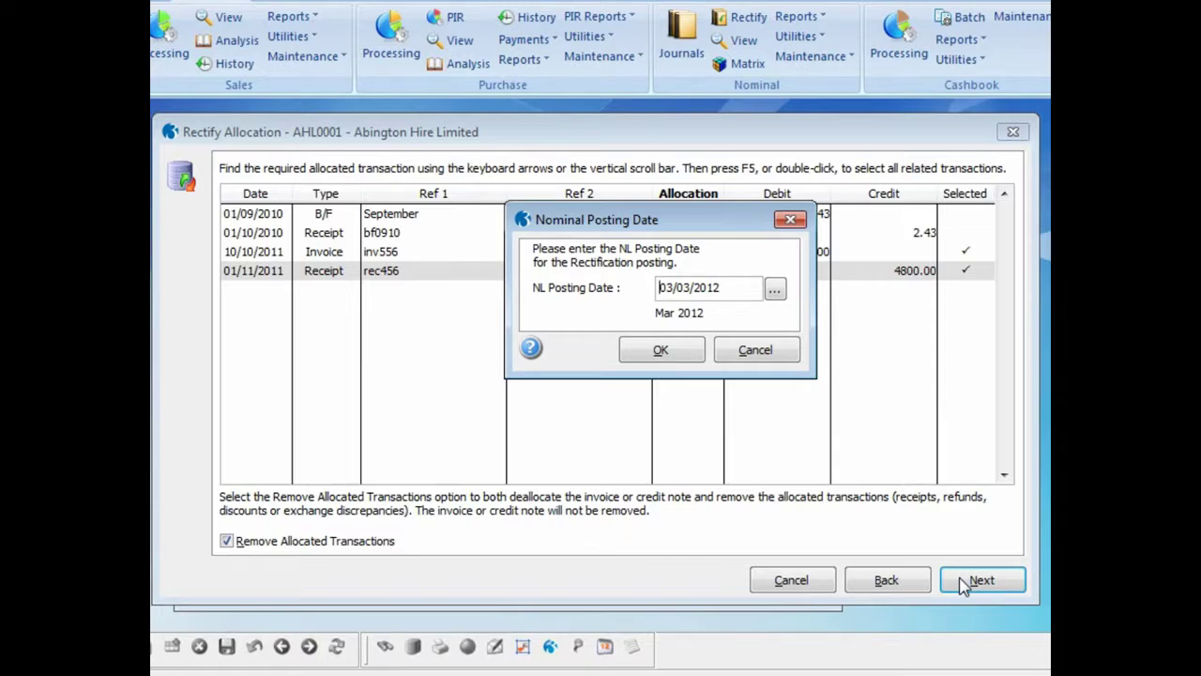
pyautogui.click(668, 353)
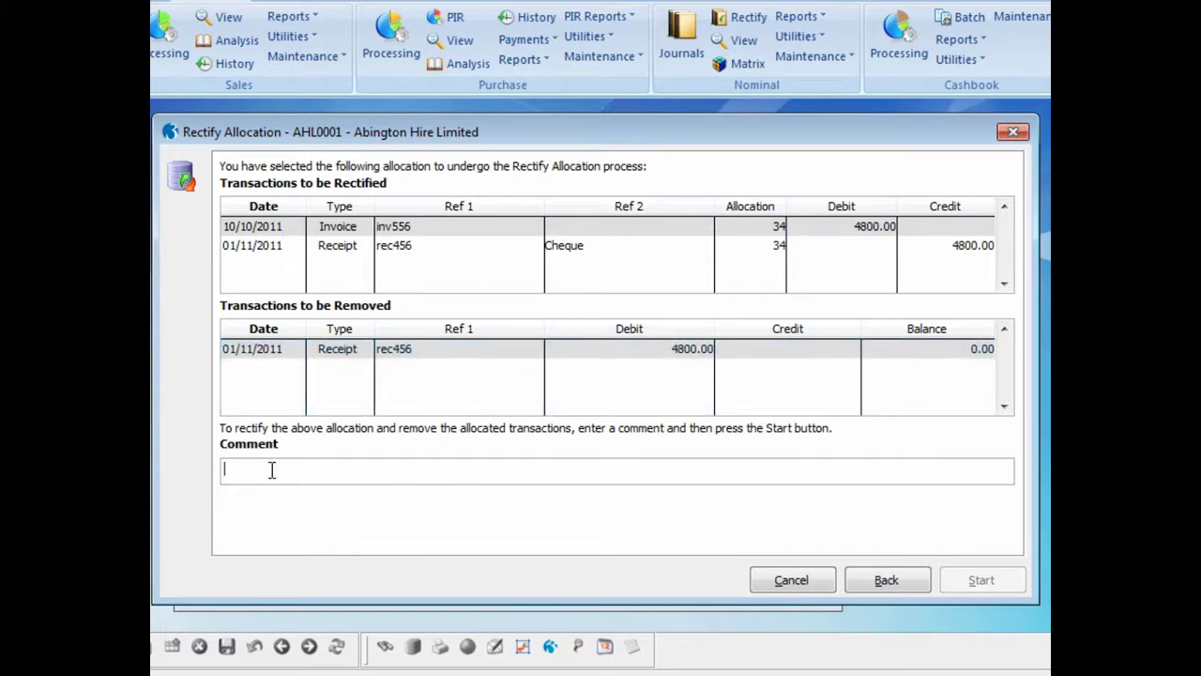
# Enter the comment "Bounced cheque" and run the Rectify Allocation process.
pyautogui.write('Bounced cheque')
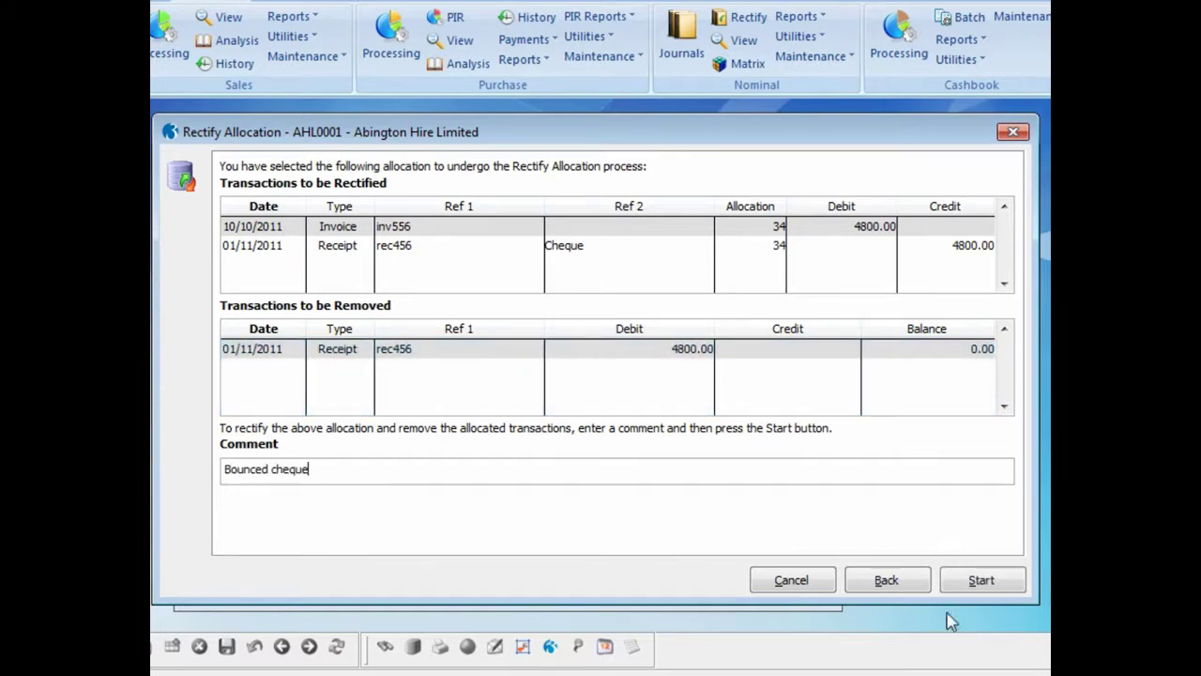
pyautogui.click(957, 575)
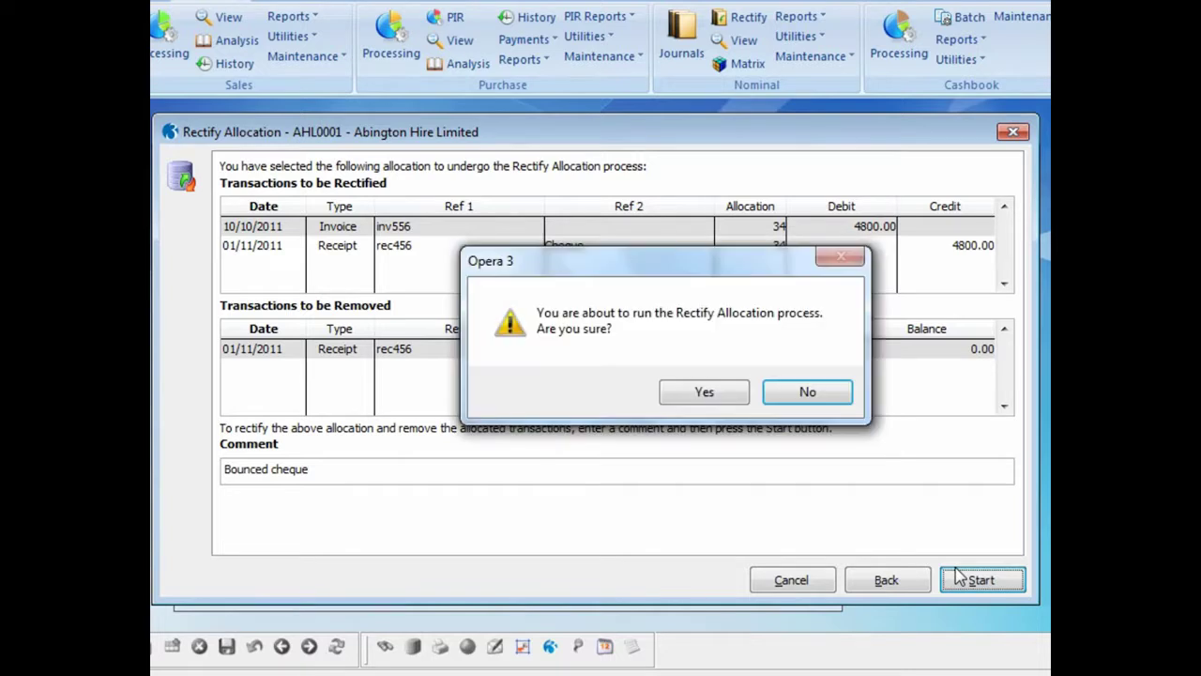
pyautogui.click(720, 395)
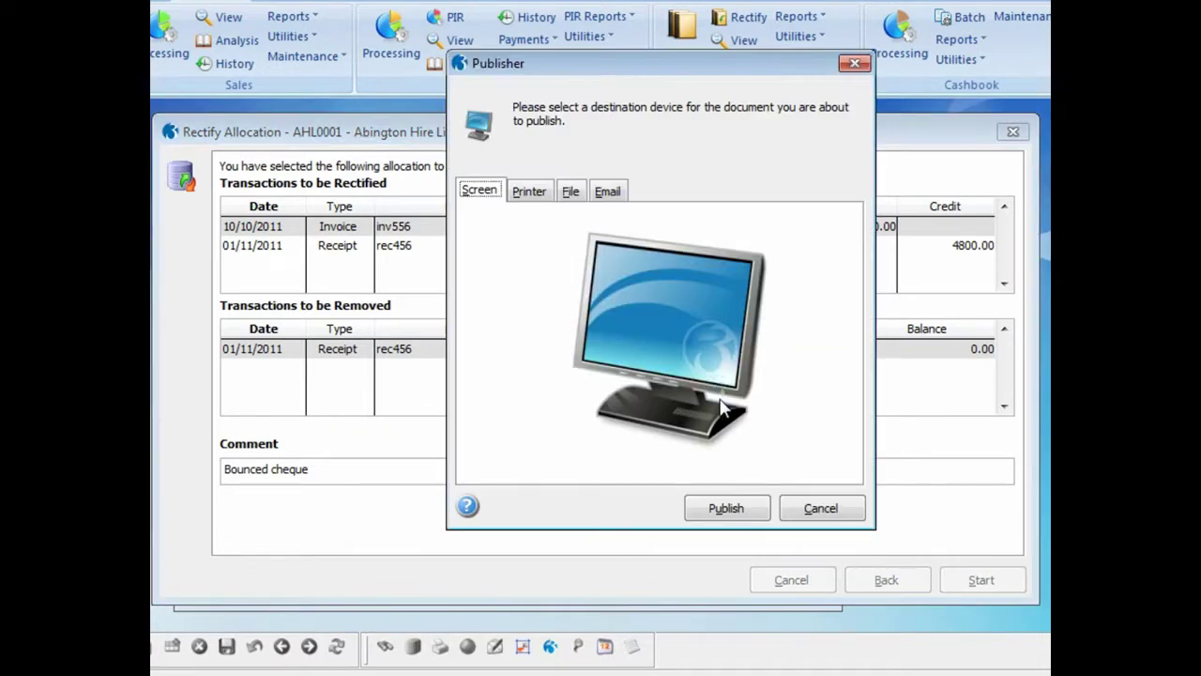
# Publish the audit report for the removed receipt to screen, close it and finish the Rectify Allocation wizard.
pyautogui.click(725, 508)
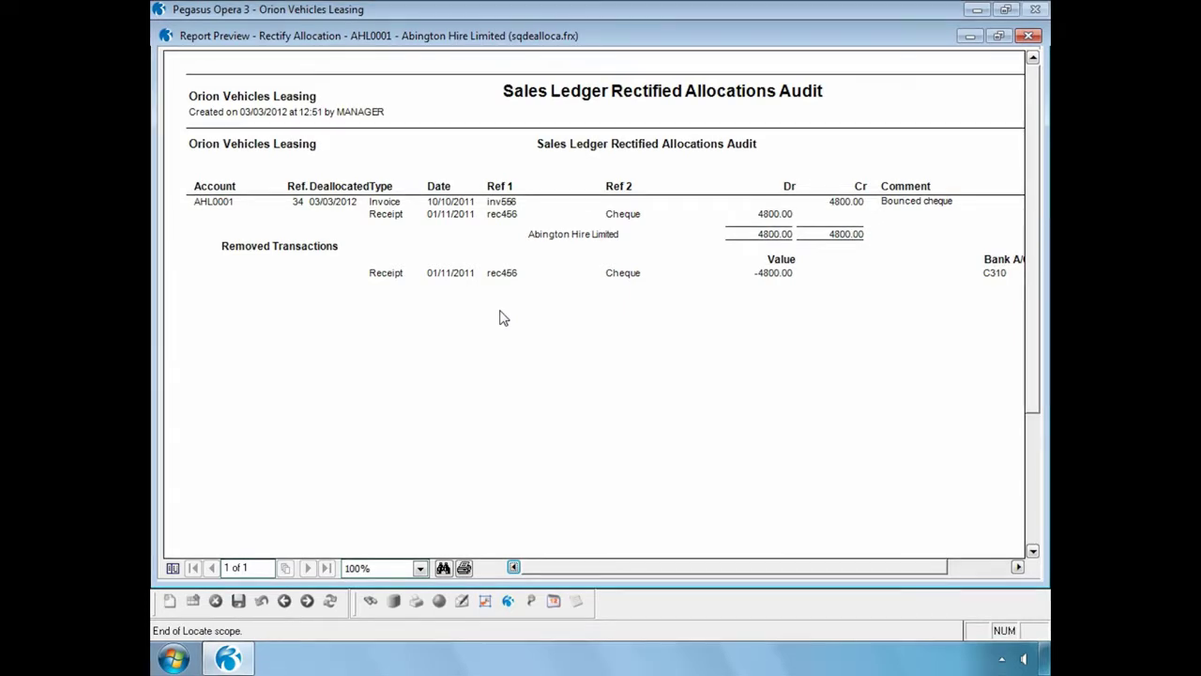
pyautogui.click(1028, 38)
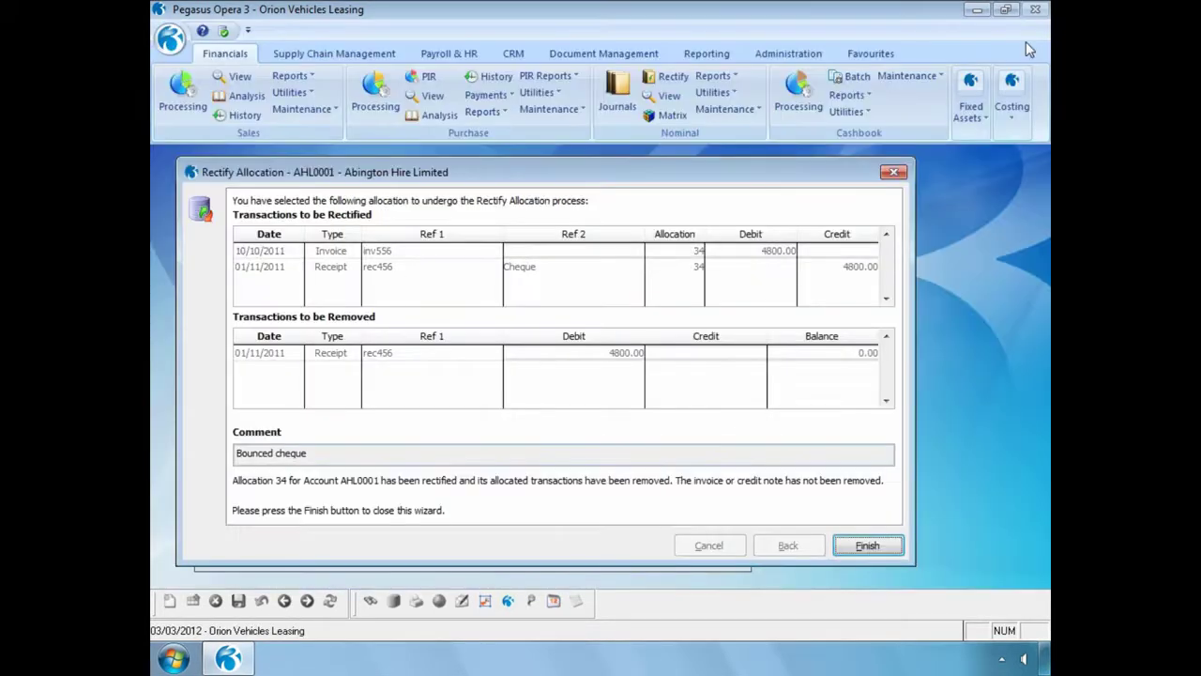
pyautogui.click(867, 545)
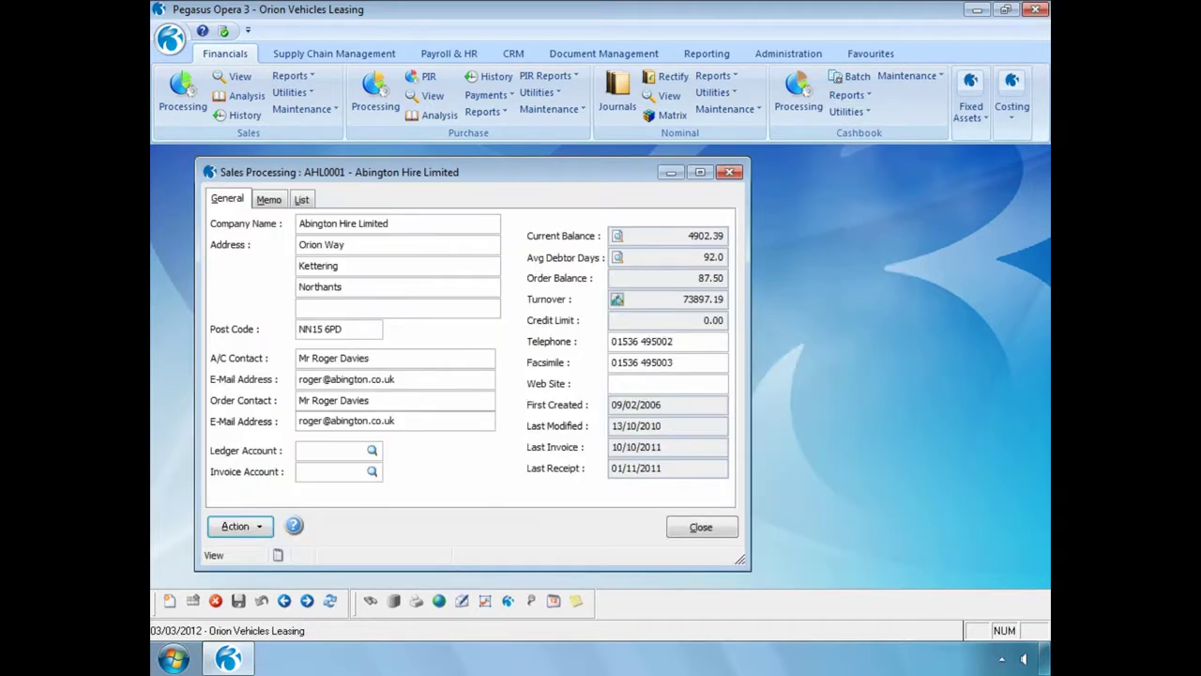
# View the outstanding transactions behind Abington Hire Limited's current balance, examine invoice inv556 and close the list.
pyautogui.click(617, 236)
pyautogui.click(572, 296)
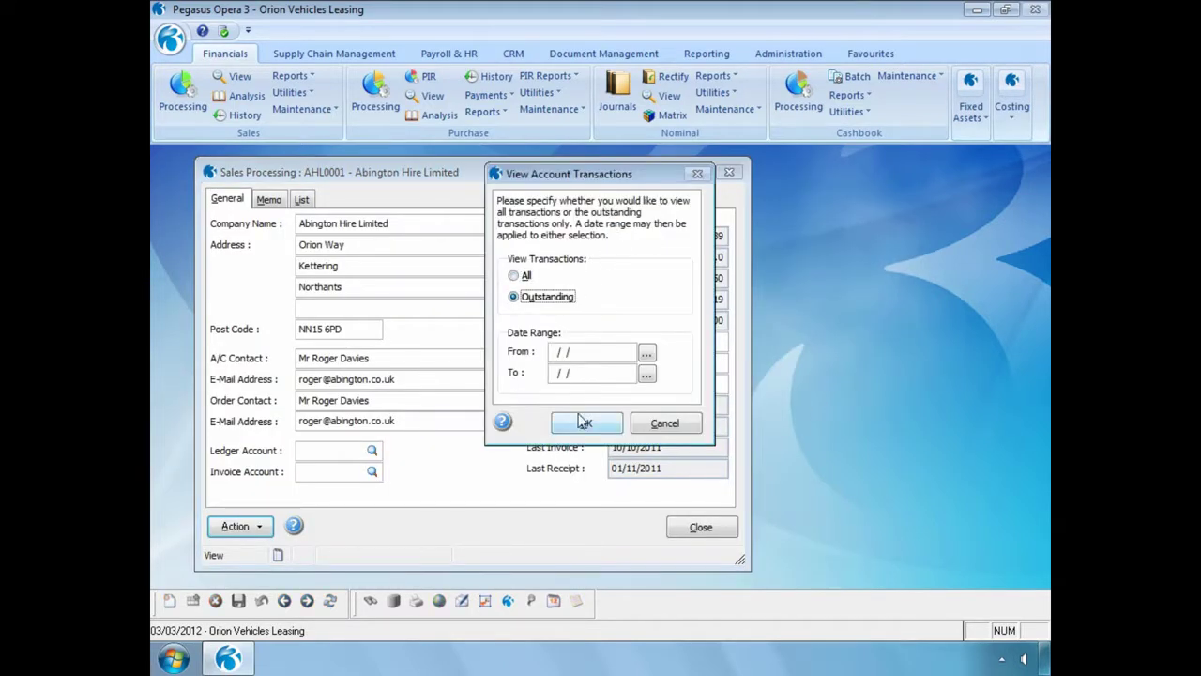
pyautogui.click(579, 420)
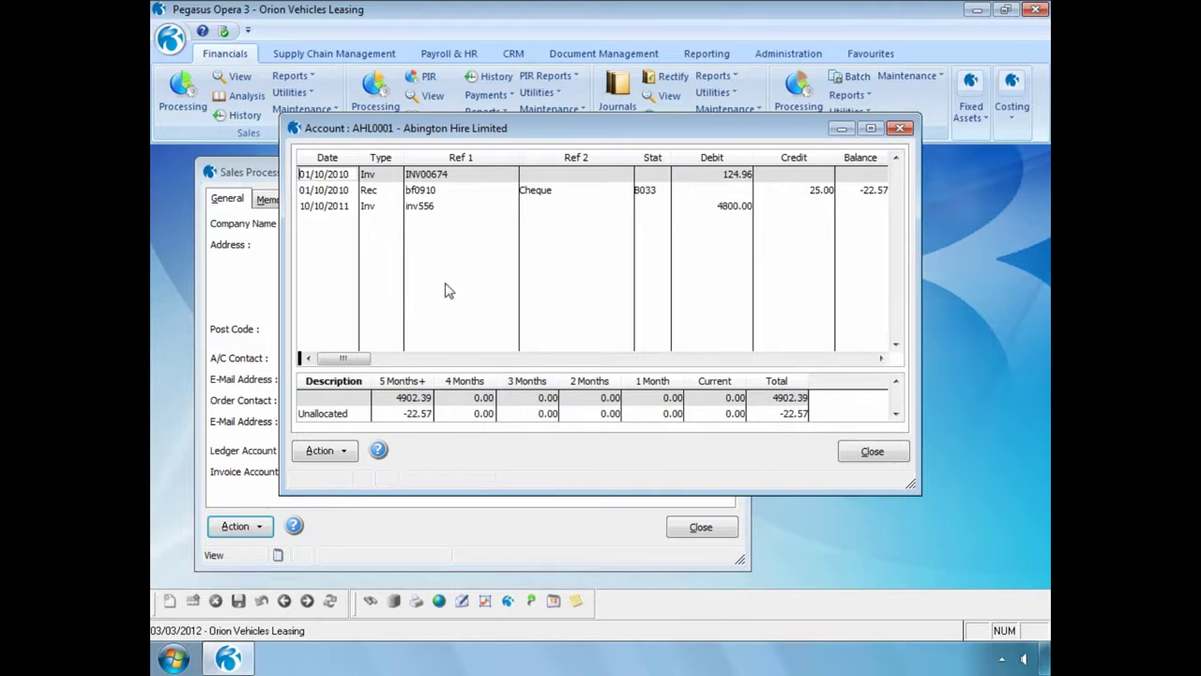
pyautogui.click(408, 209)
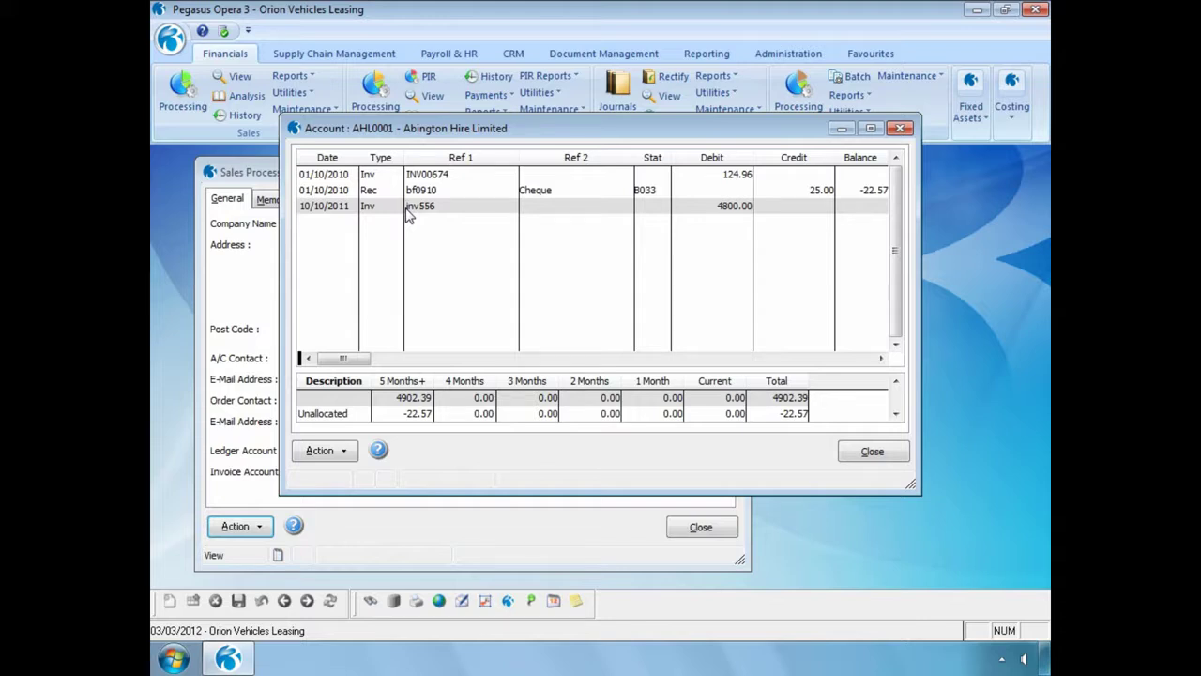
pyautogui.click(847, 456)
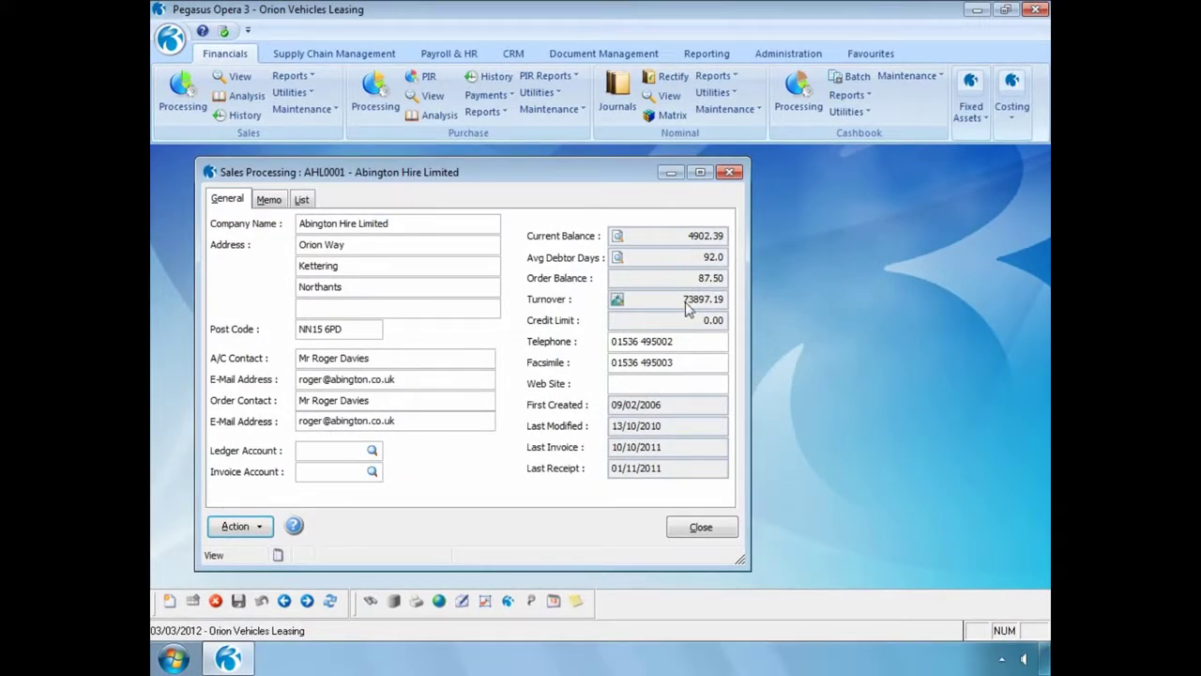
# Close the customer record, open the Nominal View and set its range from period 3 of 2012 to period 3 of 2012.
pyautogui.click(682, 524)
pyautogui.click(670, 100)
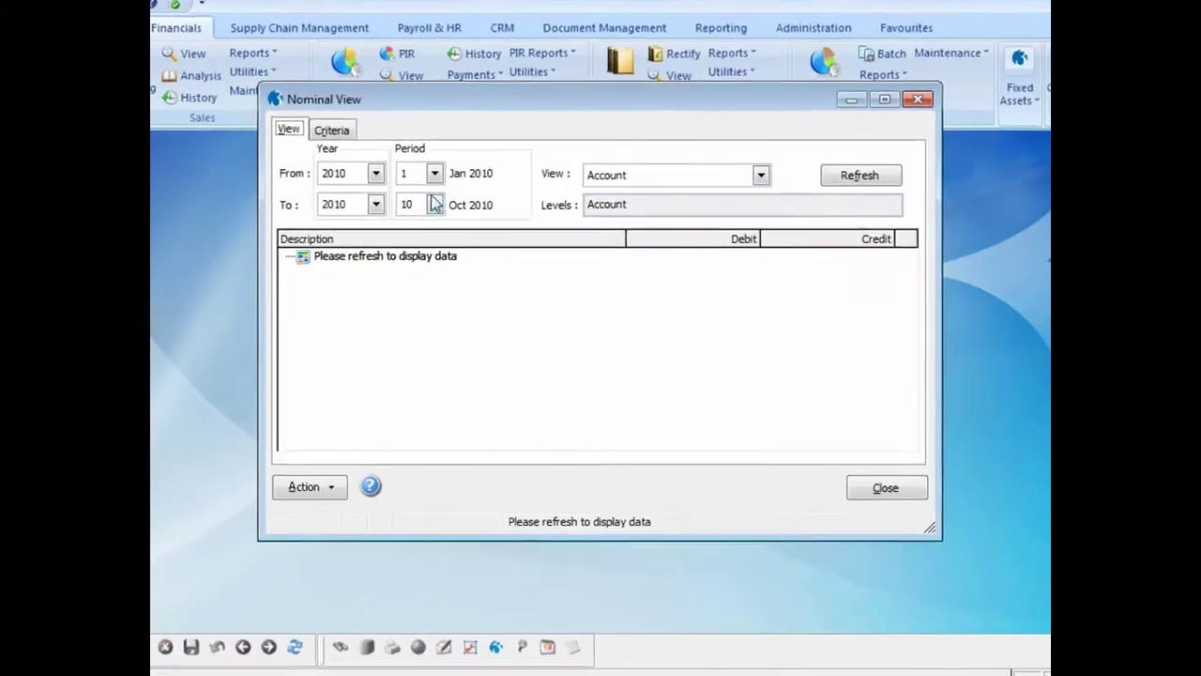
pyautogui.click(404, 209)
pyautogui.click(321, 288)
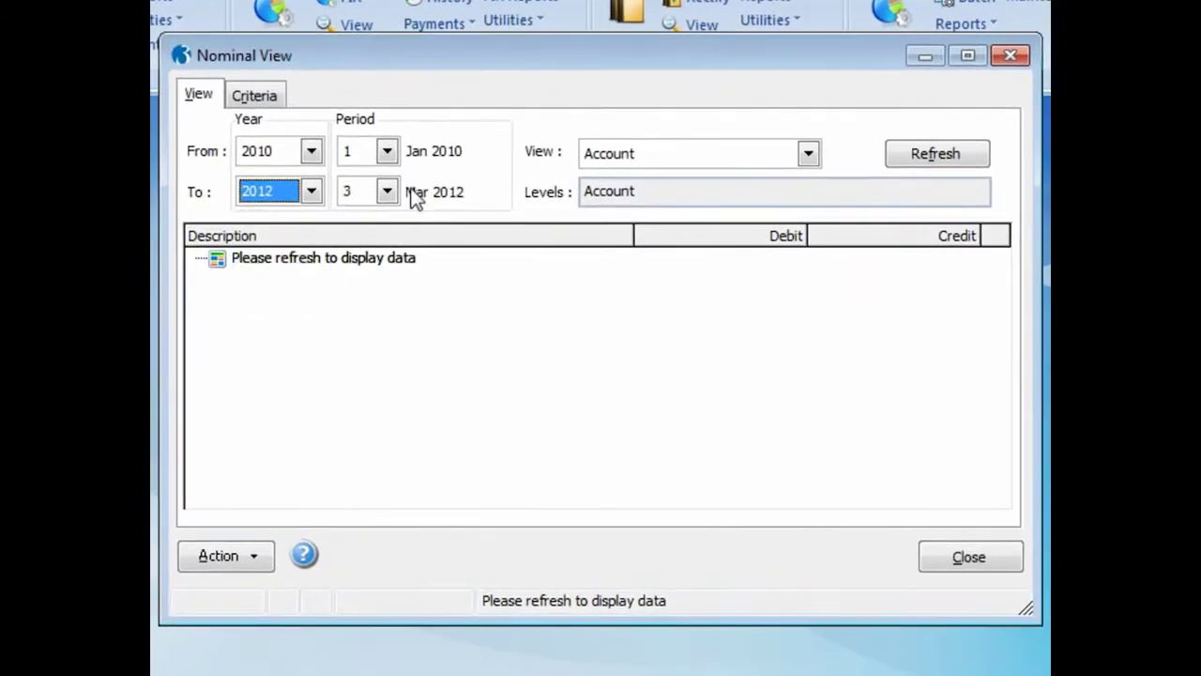
pyautogui.click(412, 163)
pyautogui.click(349, 216)
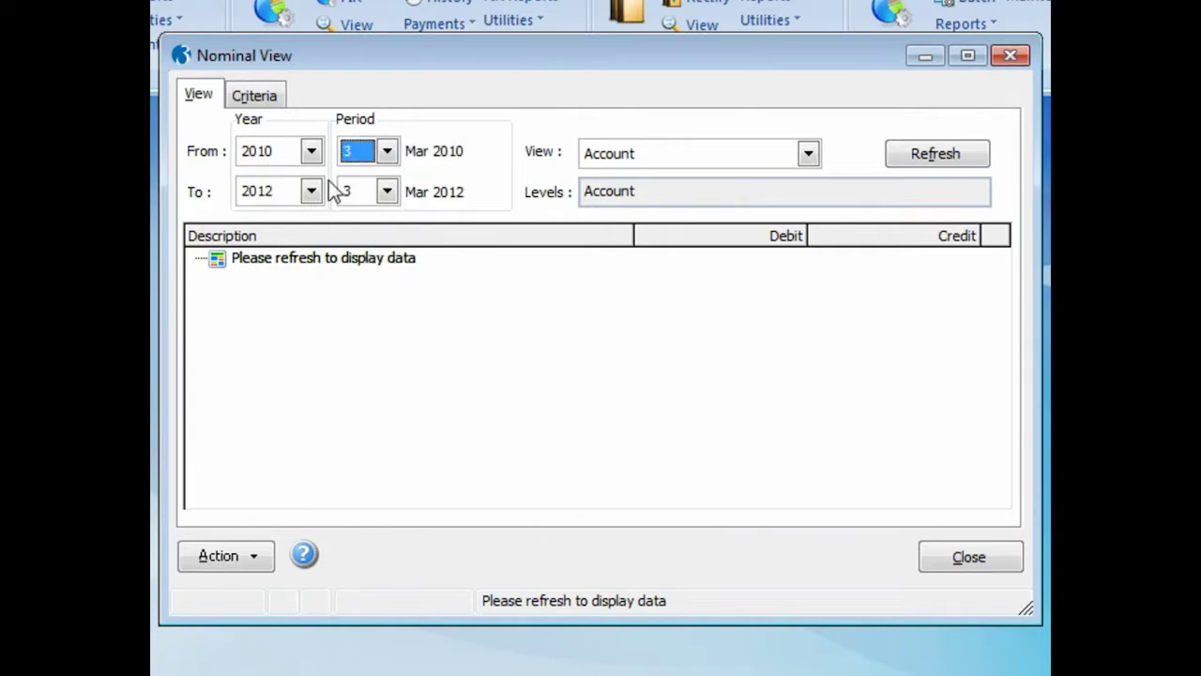
pyautogui.click(311, 151)
pyautogui.click(307, 255)
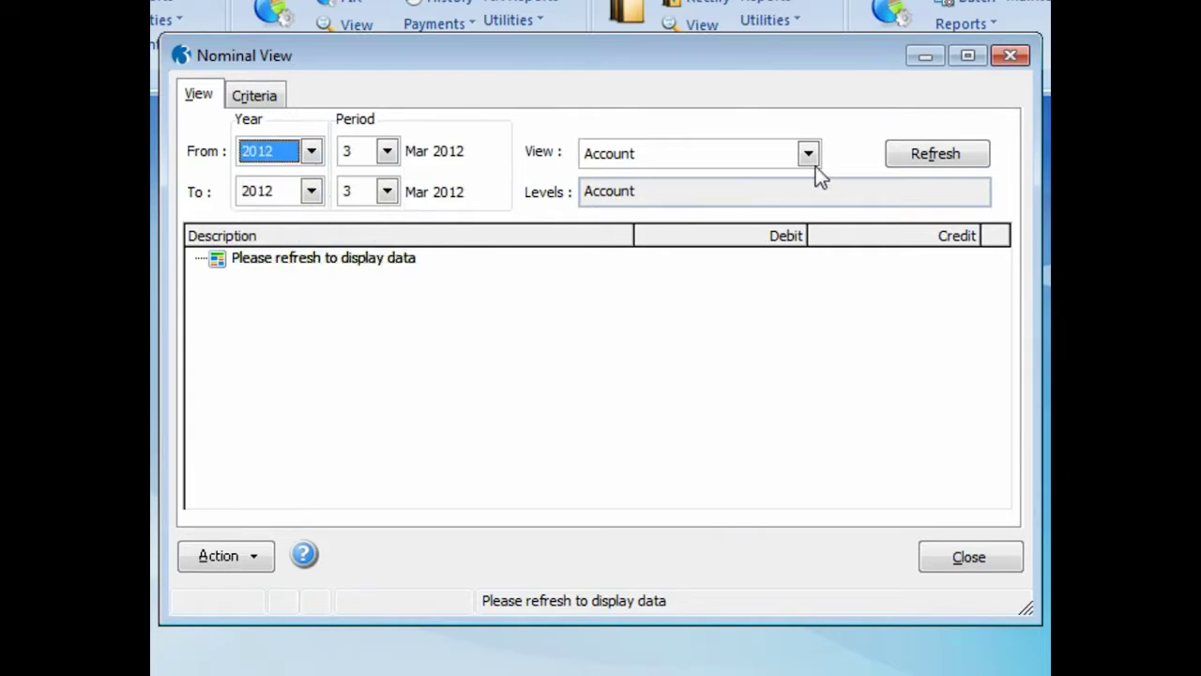
# Load the data in the Nominal view and expand Current Assets, Debtors and Cash At Bank to examine the rectification postings.
pyautogui.click(807, 154)
pyautogui.click(769, 200)
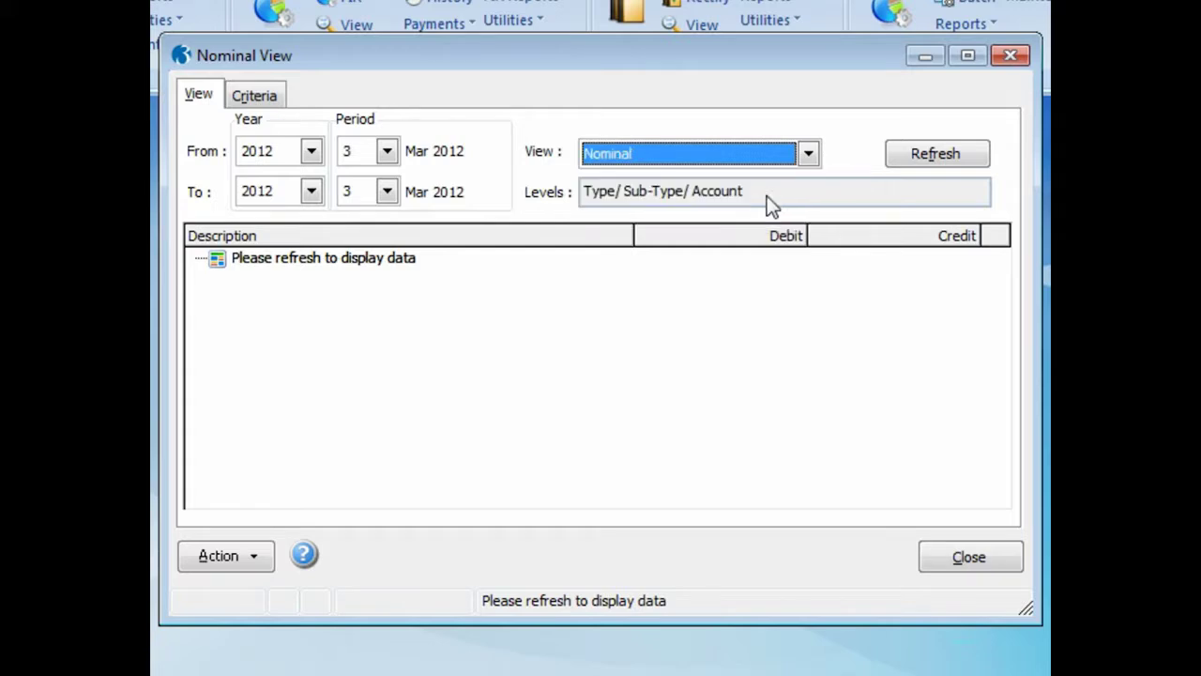
pyautogui.click(922, 159)
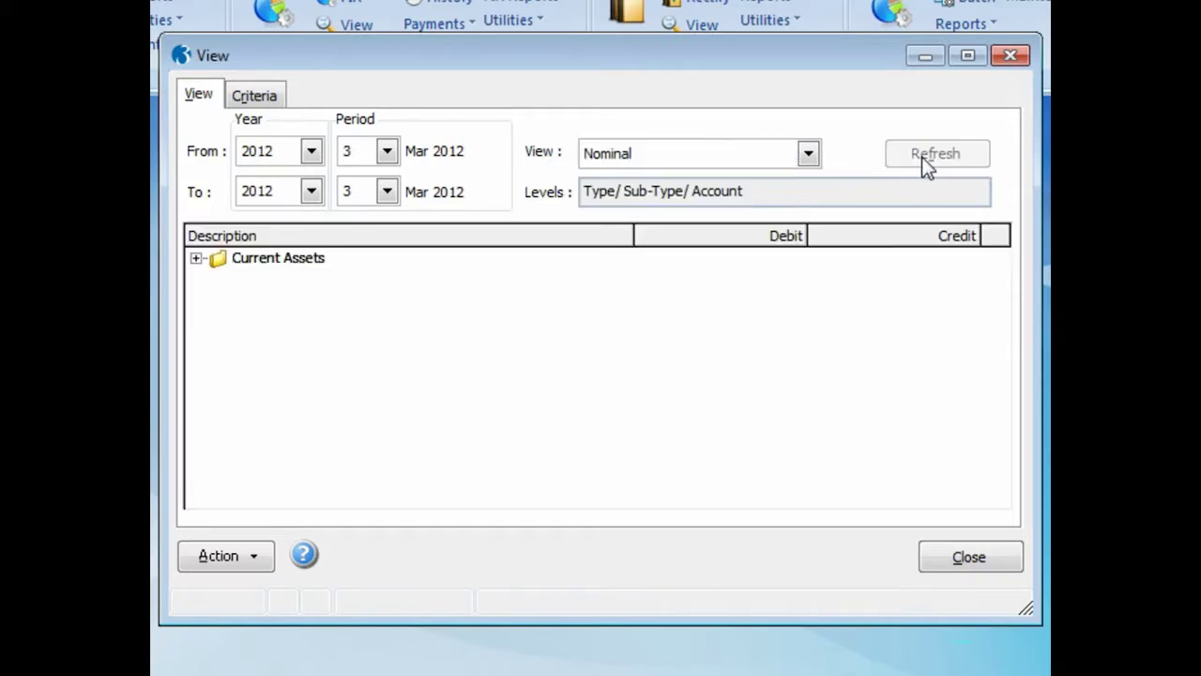
pyautogui.click(195, 258)
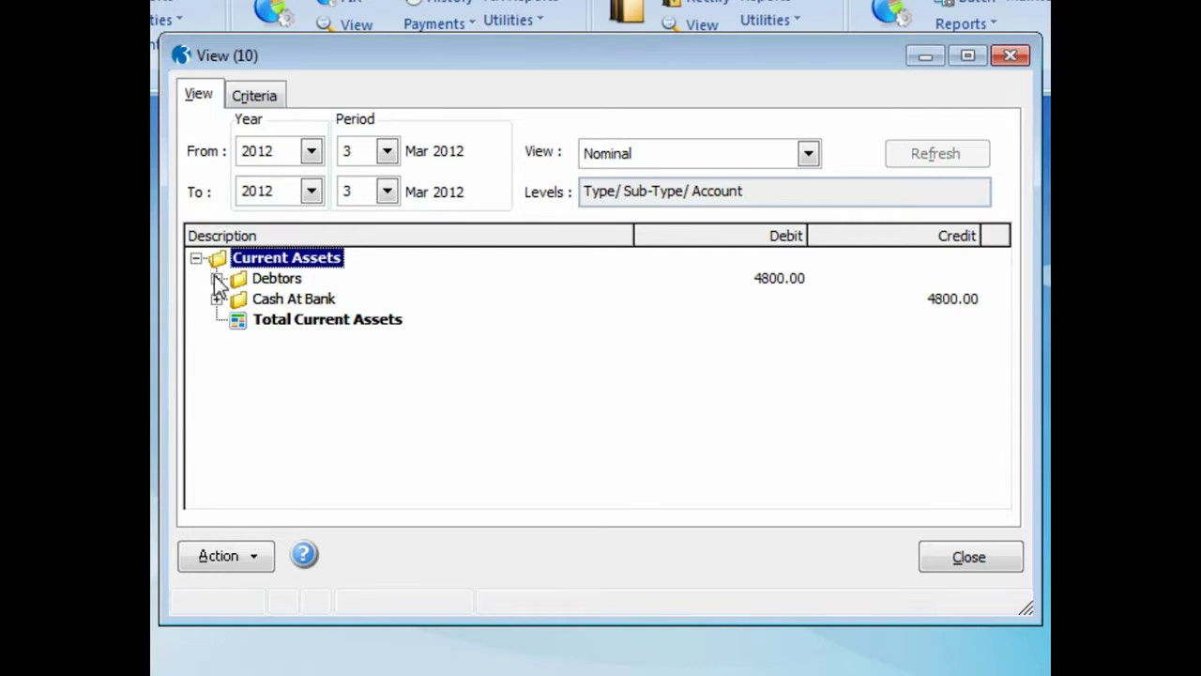
pyautogui.click(217, 280)
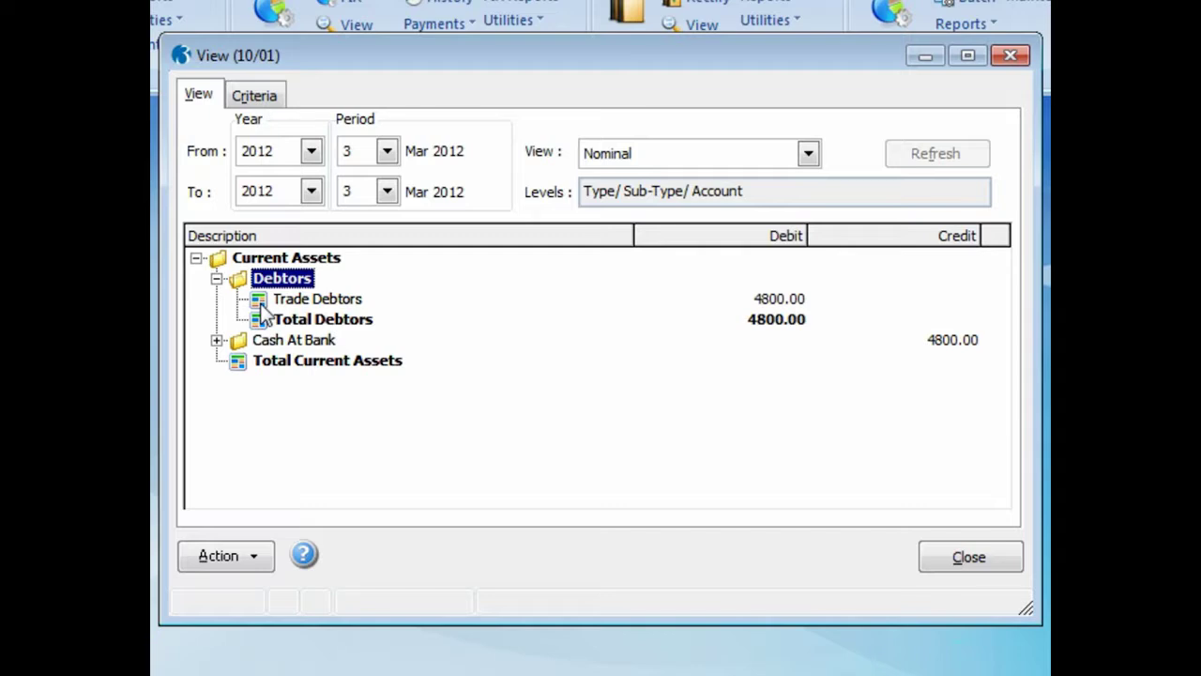
pyautogui.click(217, 341)
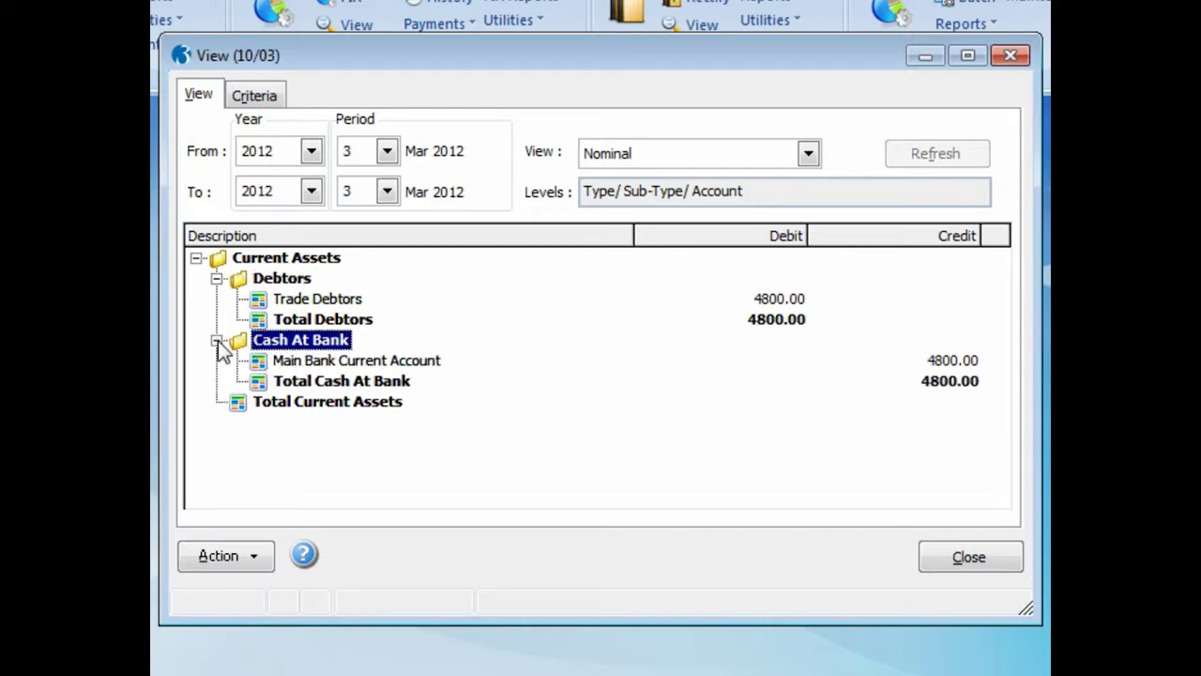
# Drill down from Main Bank Current Account to the journal behind its rectification posting, examine it and close the Nominal View windows.
pyautogui.doubleClick(259, 363)
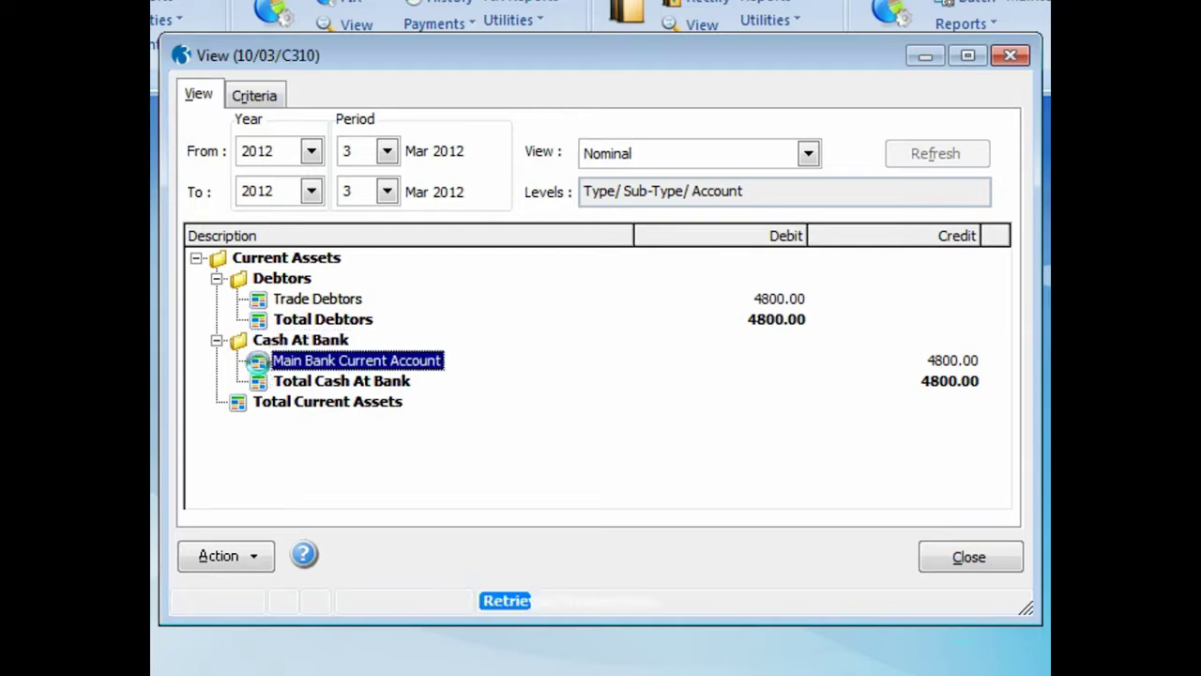
pyautogui.doubleClick(574, 220)
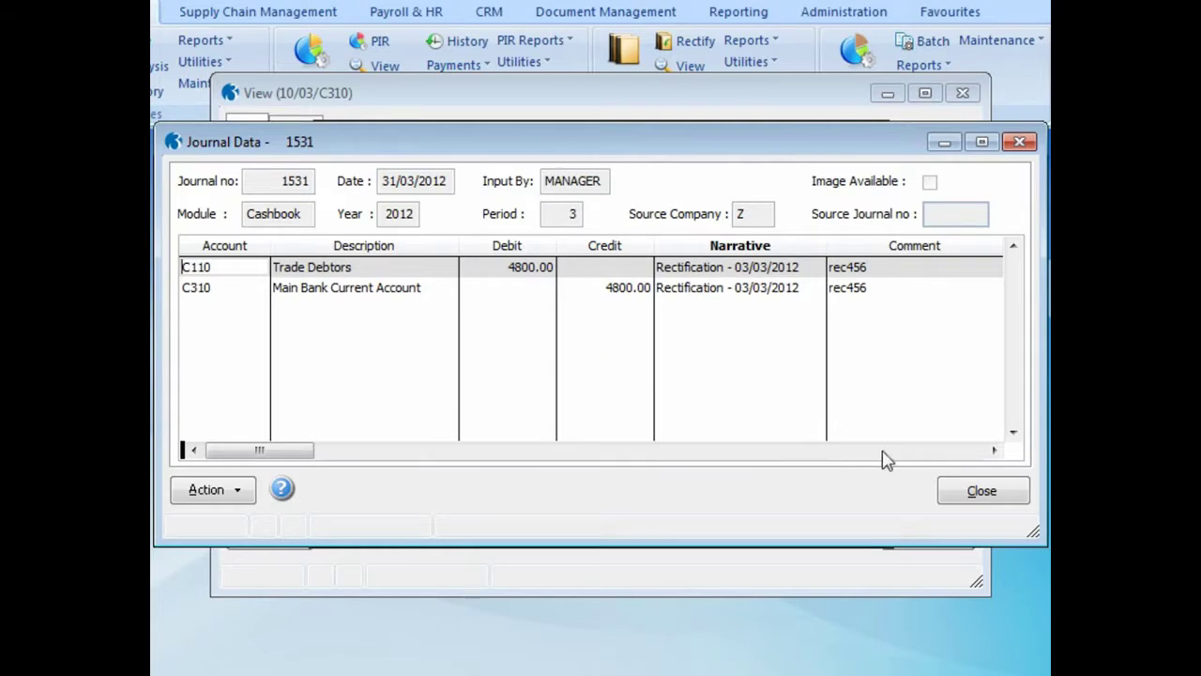
pyautogui.click(982, 491)
pyautogui.click(854, 491)
pyautogui.click(928, 535)
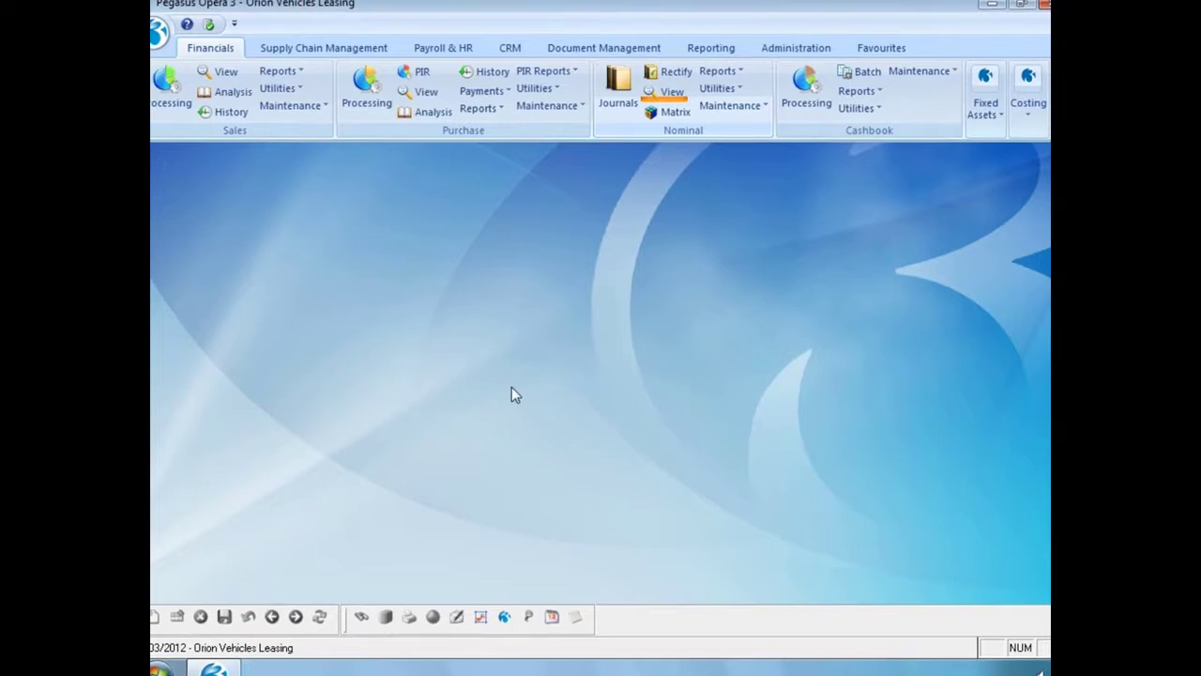
# Publish the Sales Ledger Allocations Report for this period to screen and move its preview window aside.
pyautogui.click(279, 71)
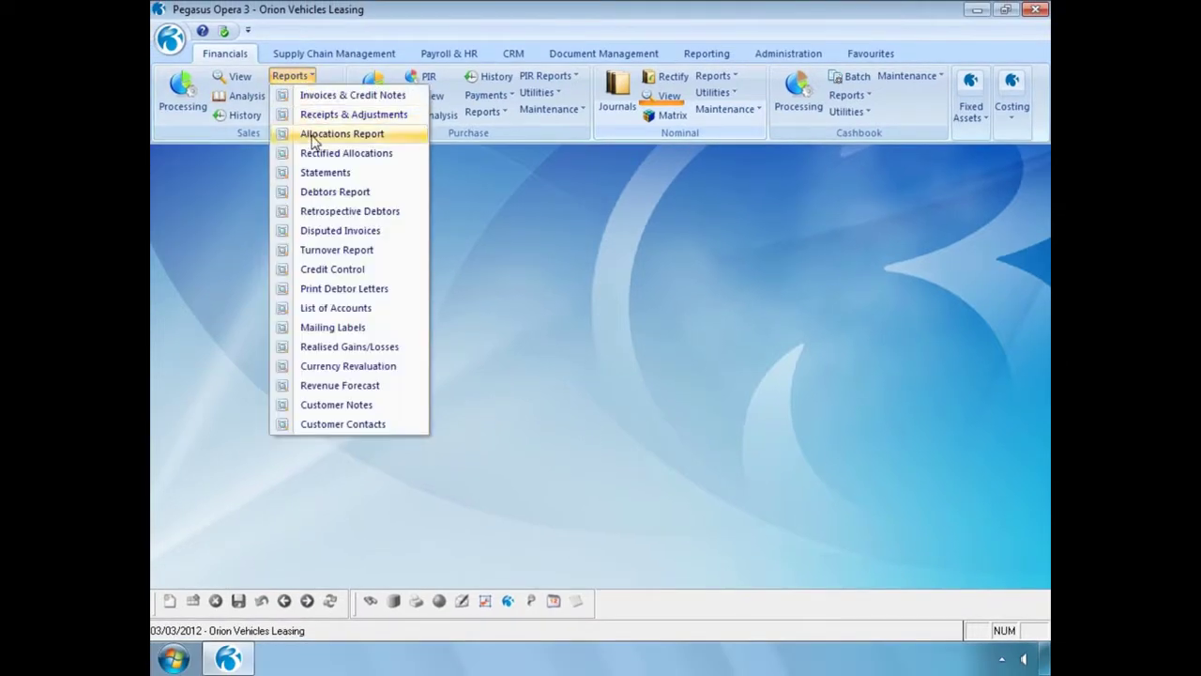
pyautogui.click(313, 138)
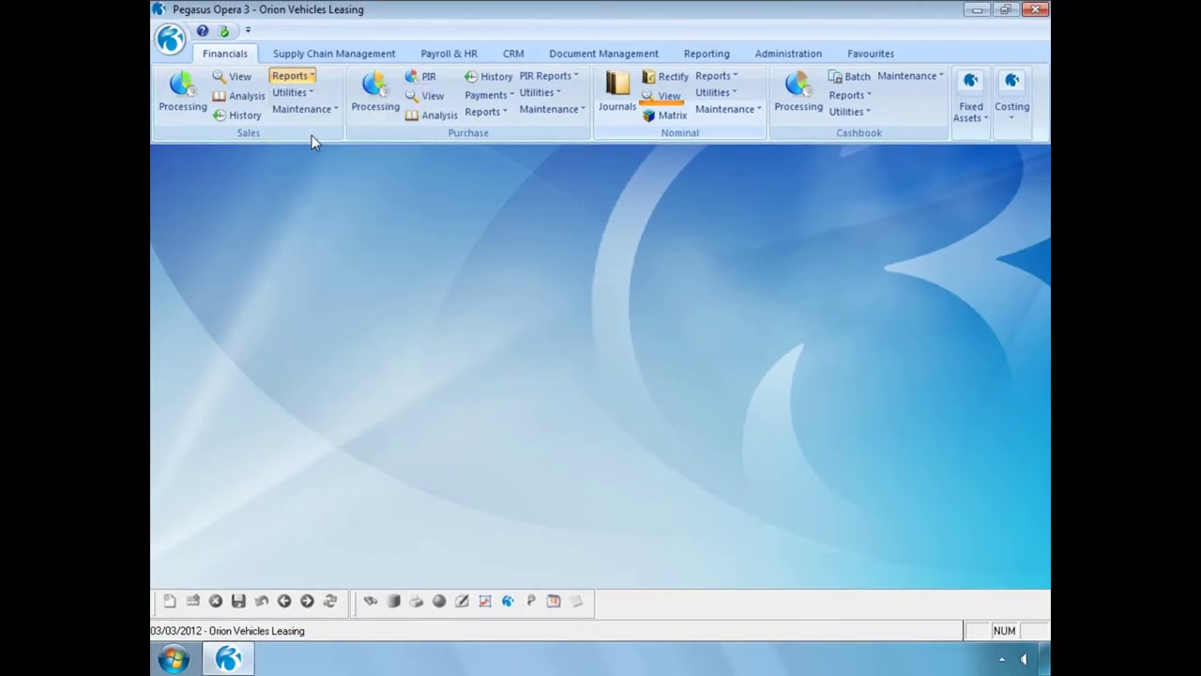
pyautogui.click(638, 410)
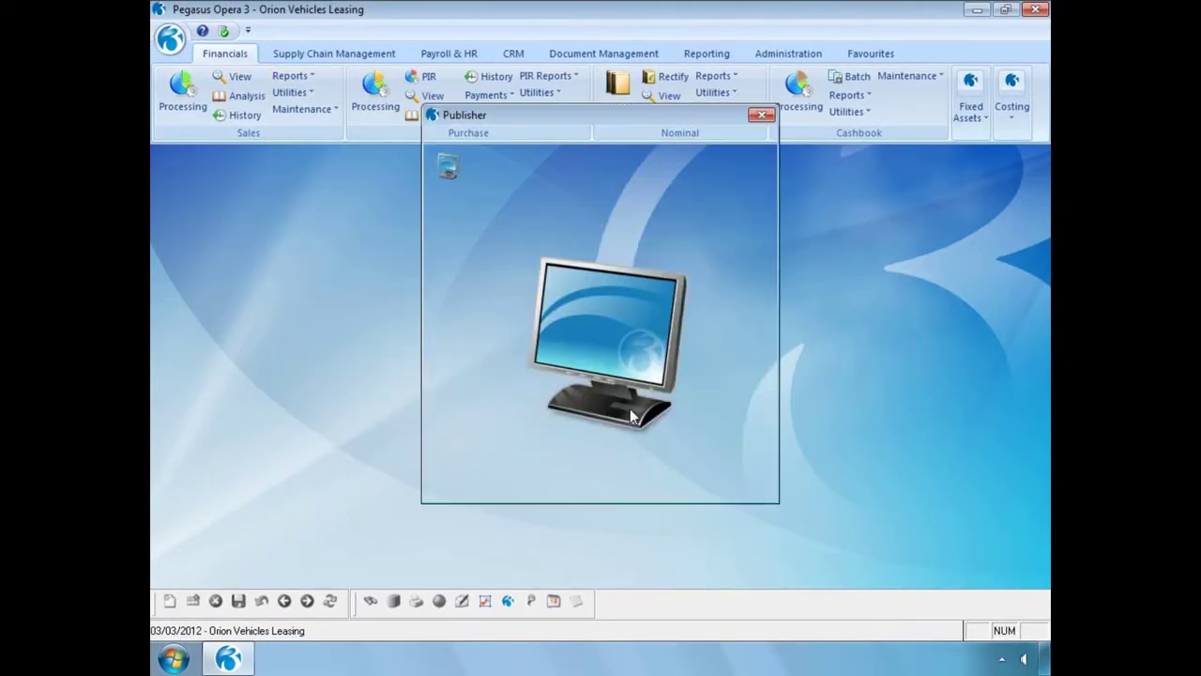
pyautogui.click(648, 492)
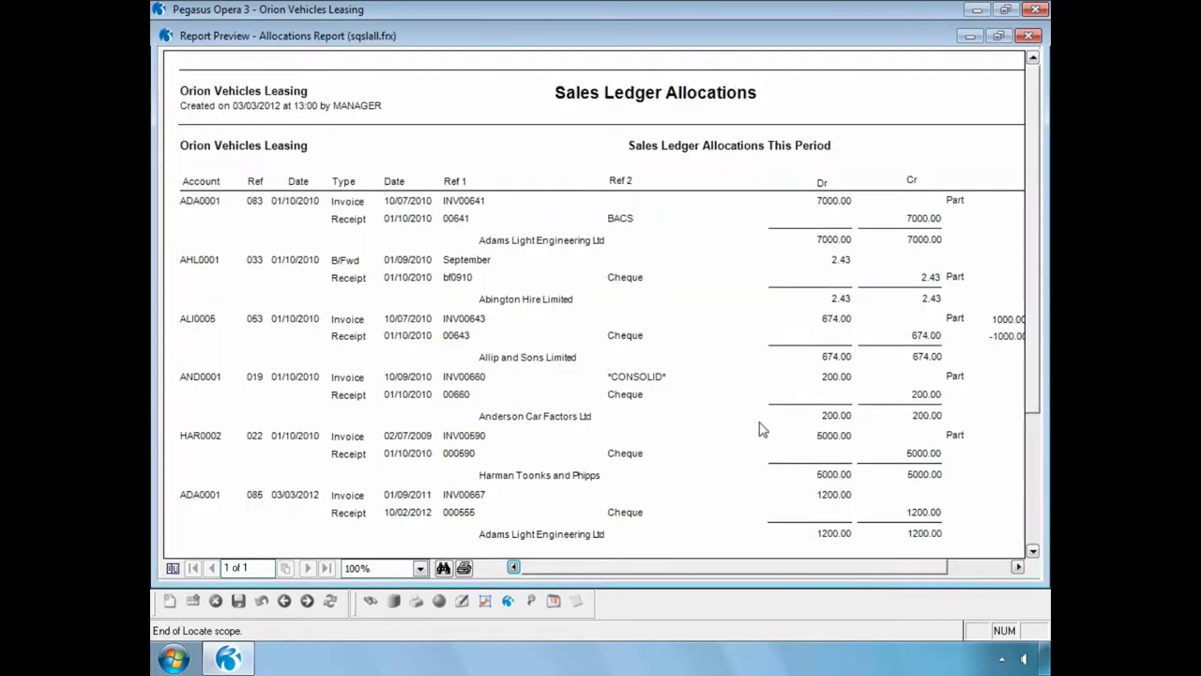
pyautogui.click(998, 36)
pyautogui.moveTo(723, 37); pyautogui.dragTo(976, 226)
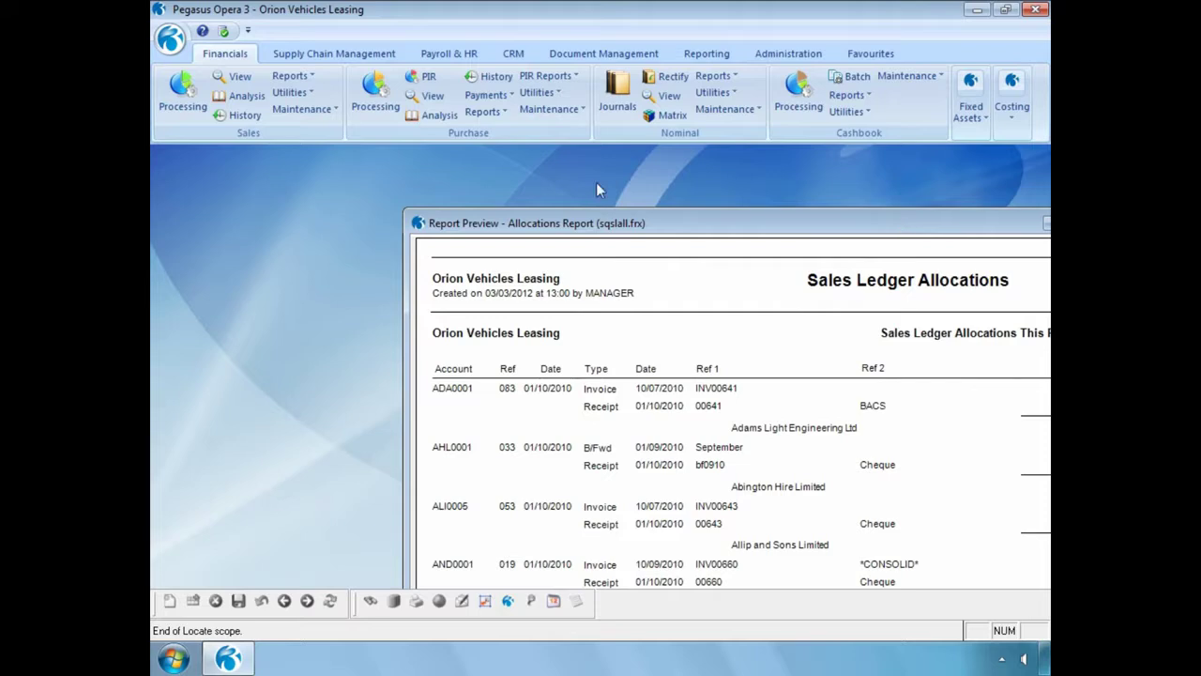
# Publish this period's sales Rectified Allocations report to screen and arrange its preview beside the Allocations Report.
pyautogui.click(291, 76)
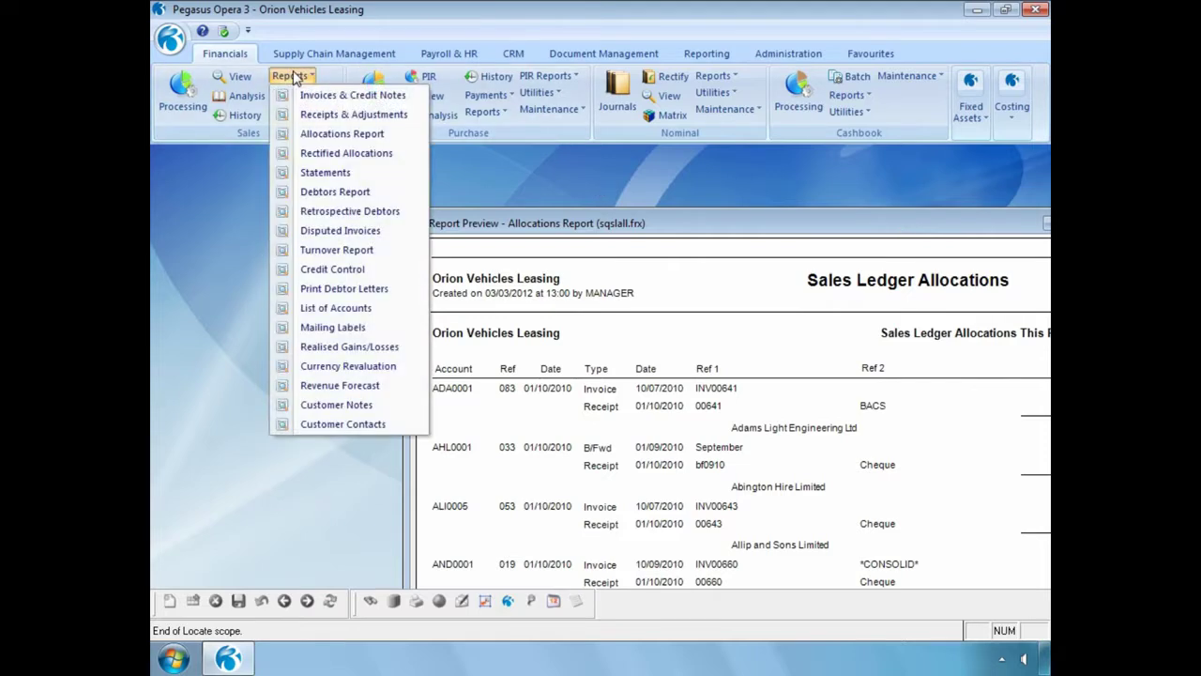
pyautogui.click(310, 153)
pyautogui.click(462, 380)
pyautogui.click(633, 419)
pyautogui.click(636, 481)
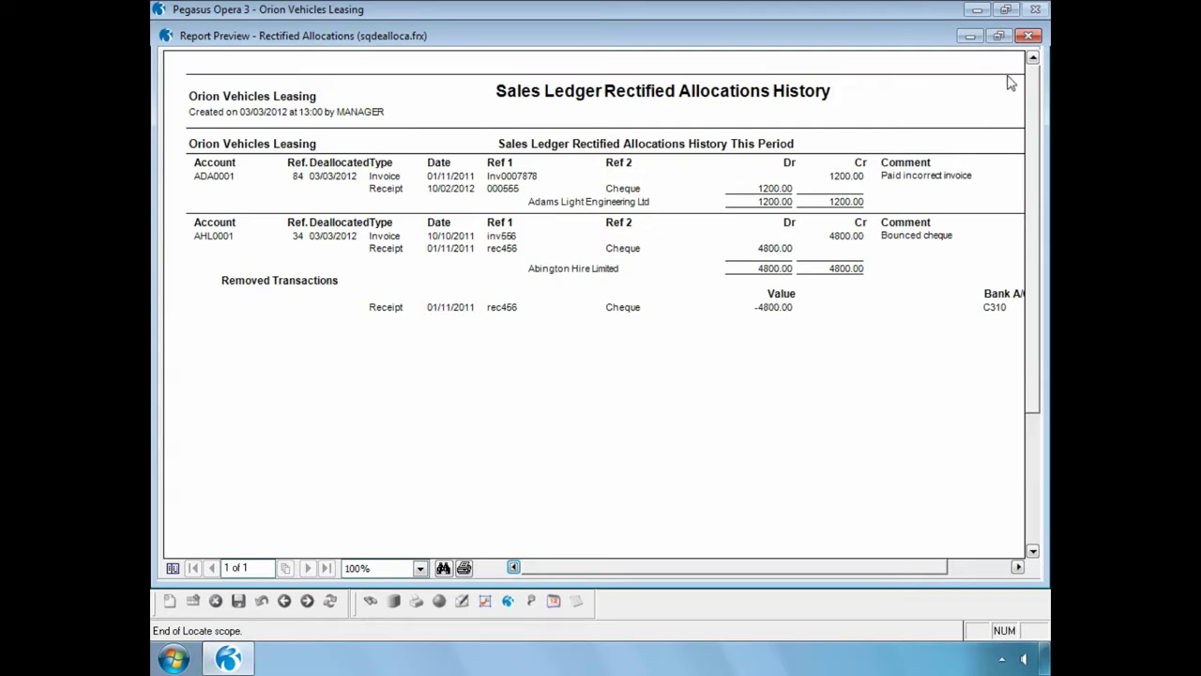
pyautogui.click(998, 35)
pyautogui.moveTo(772, 40); pyautogui.dragTo(728, 344)
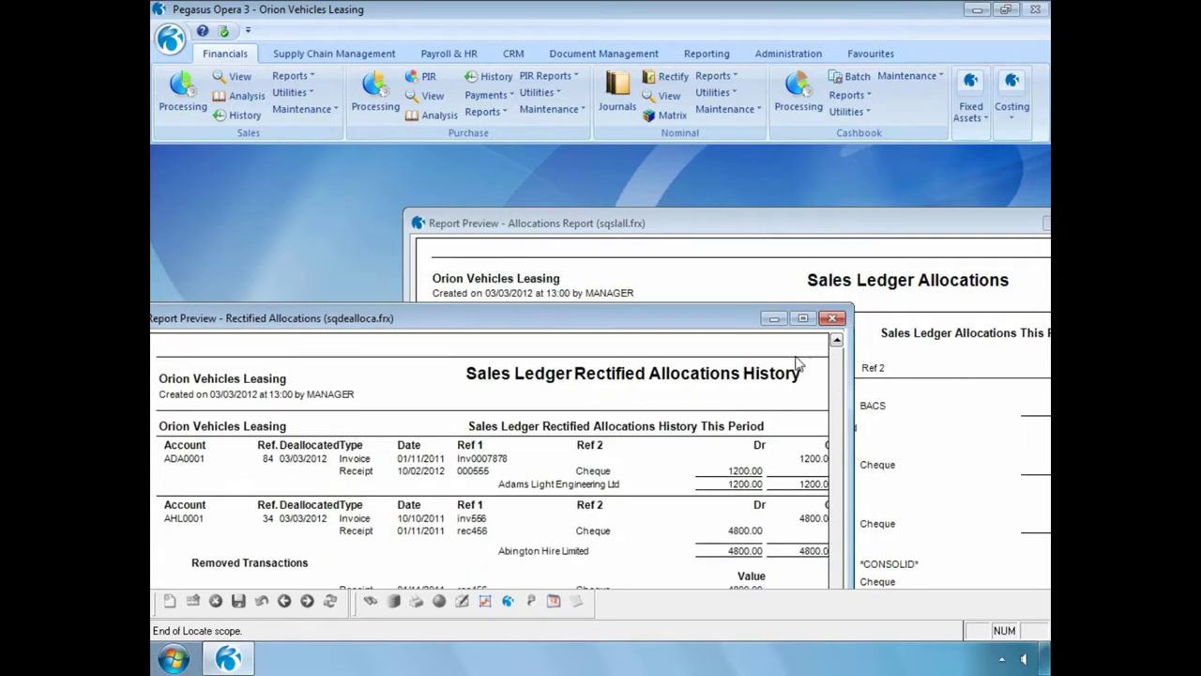
pyautogui.moveTo(855, 387); pyautogui.dragTo(968, 404)
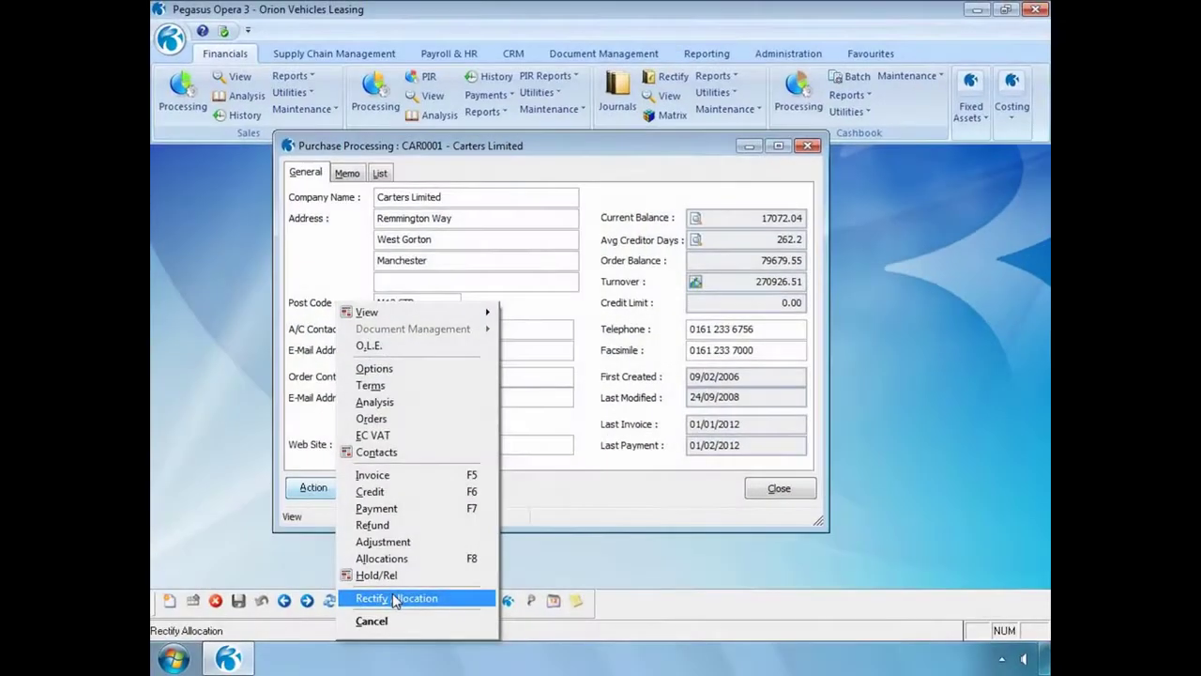
# Start Rectify Allocation for Carters Limited with a blank Selected Range, select payment pay555's allocation and enable Remove Allocated Transactions.
pyautogui.click(394, 589)
pyautogui.click(333, 249)
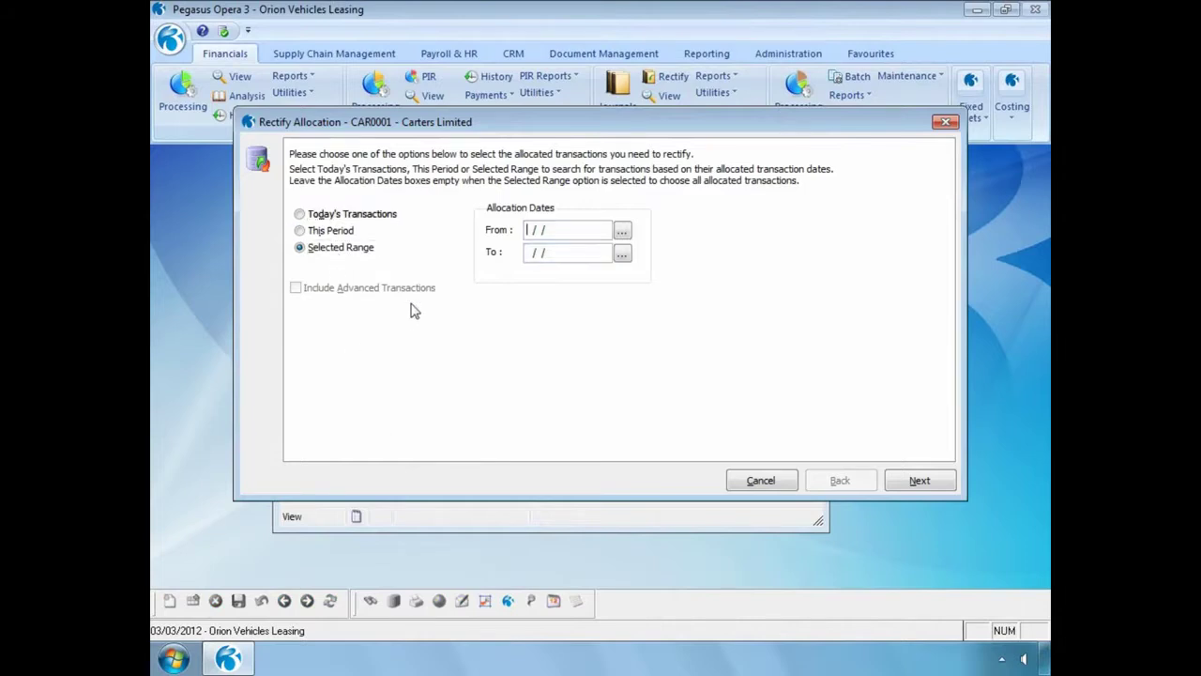
pyautogui.click(894, 480)
pyautogui.doubleClick(557, 319)
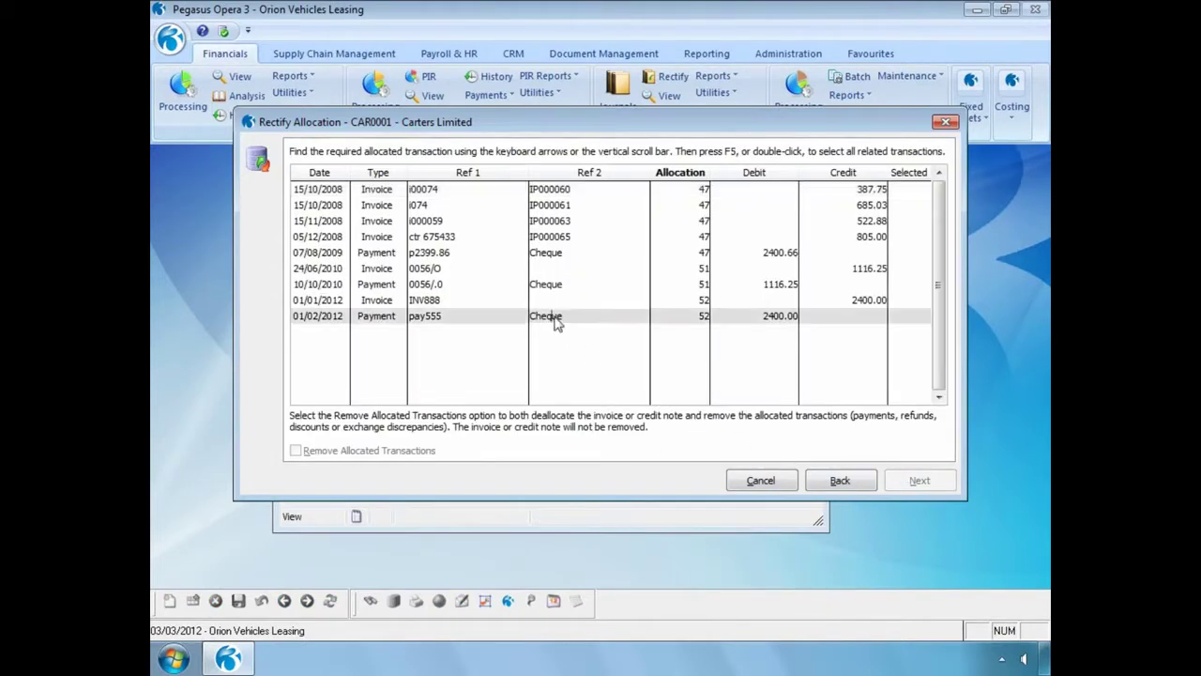
pyautogui.click(295, 451)
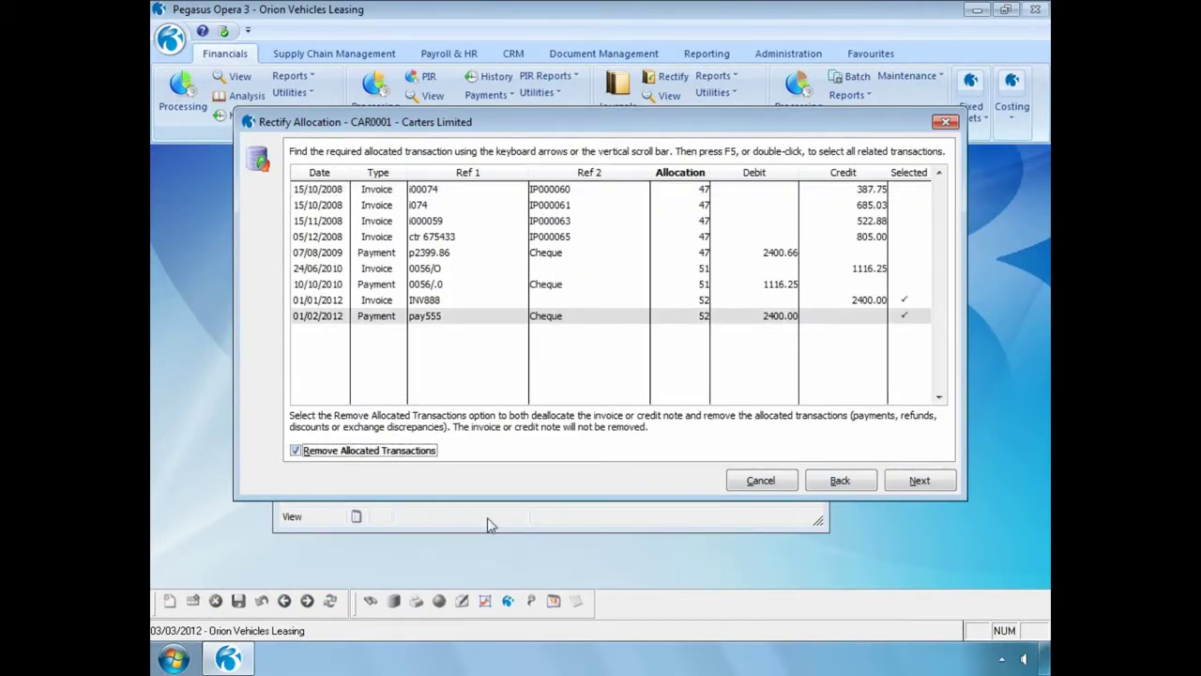
# Accept 03/03/2012 as the NL posting date, enter the comment "Cancelled Cheque" and start the rectification.
pyautogui.click(913, 479)
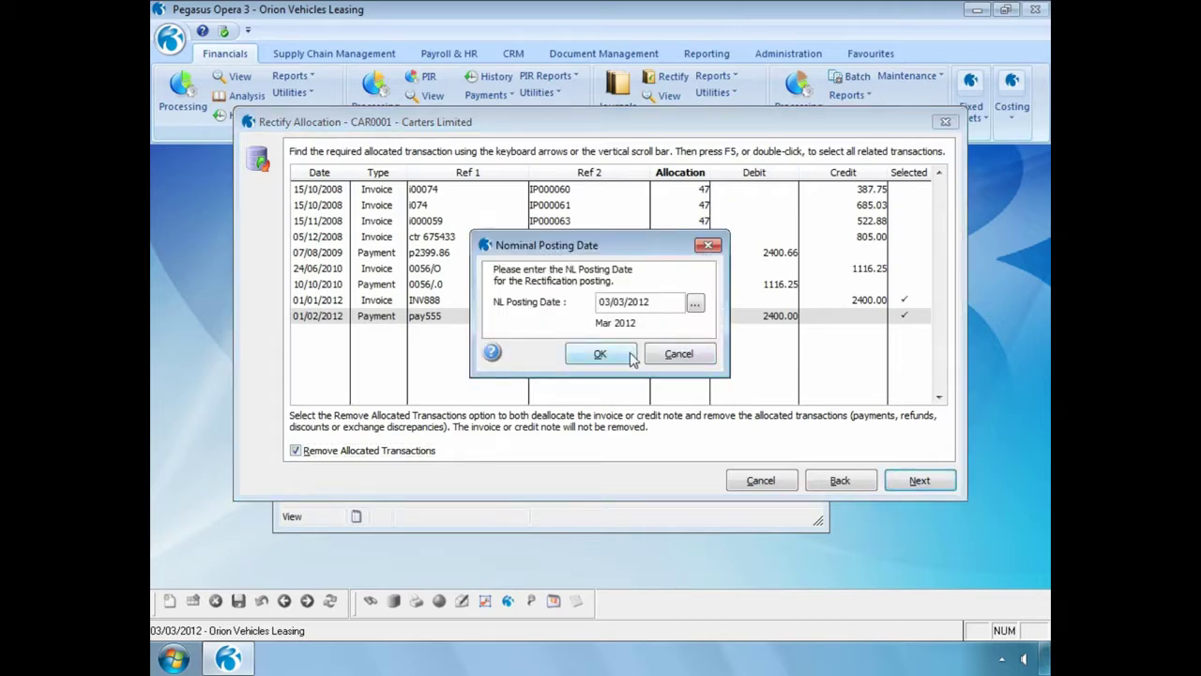
pyautogui.click(636, 355)
pyautogui.write('Cancelled Cheque')
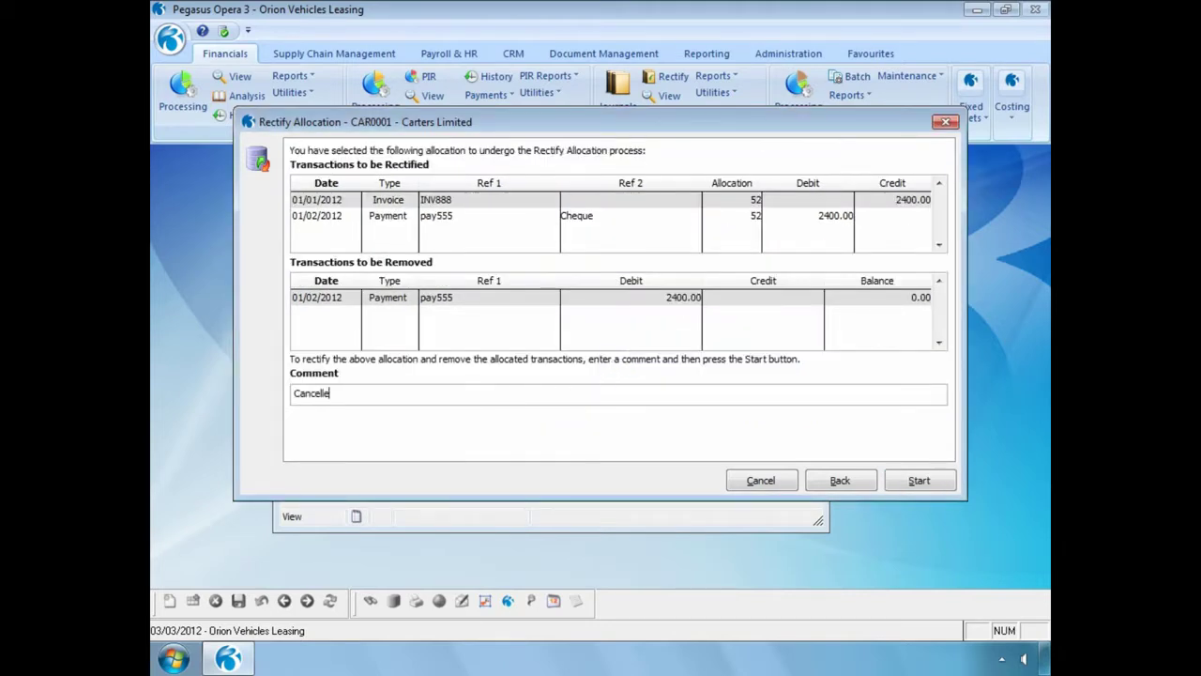
pyautogui.click(900, 483)
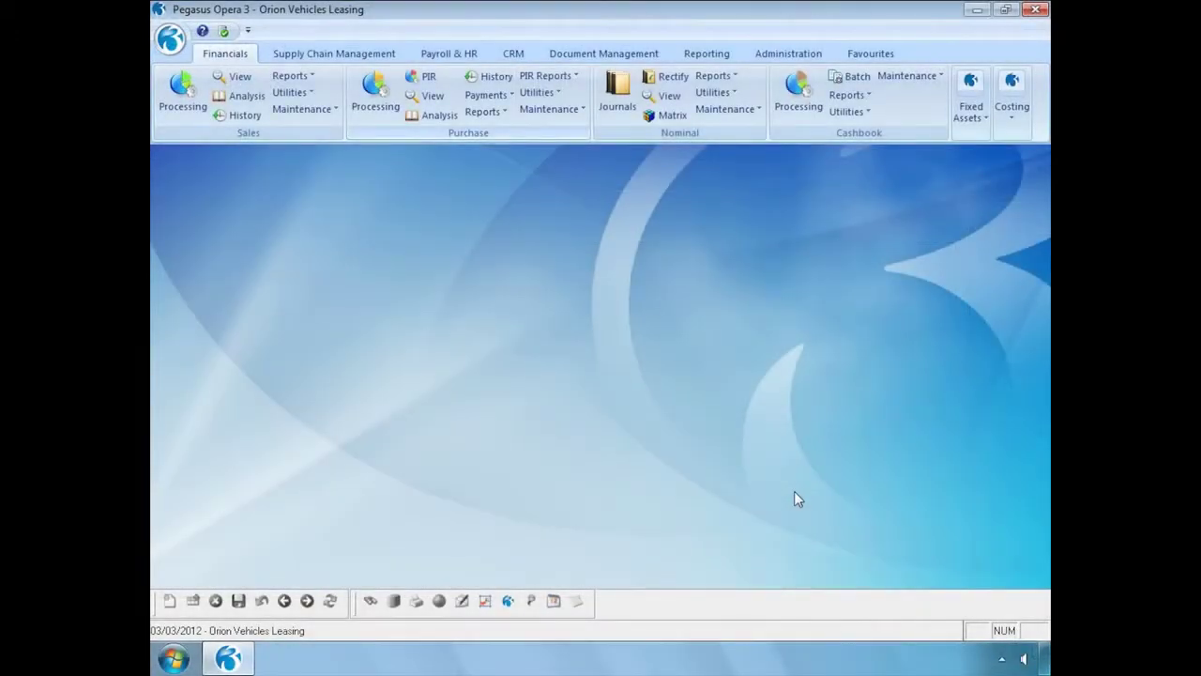
# Publish this period's purchase Rectified Allocations report to screen and examine the Carters Limited entry.
pyautogui.click(497, 115)
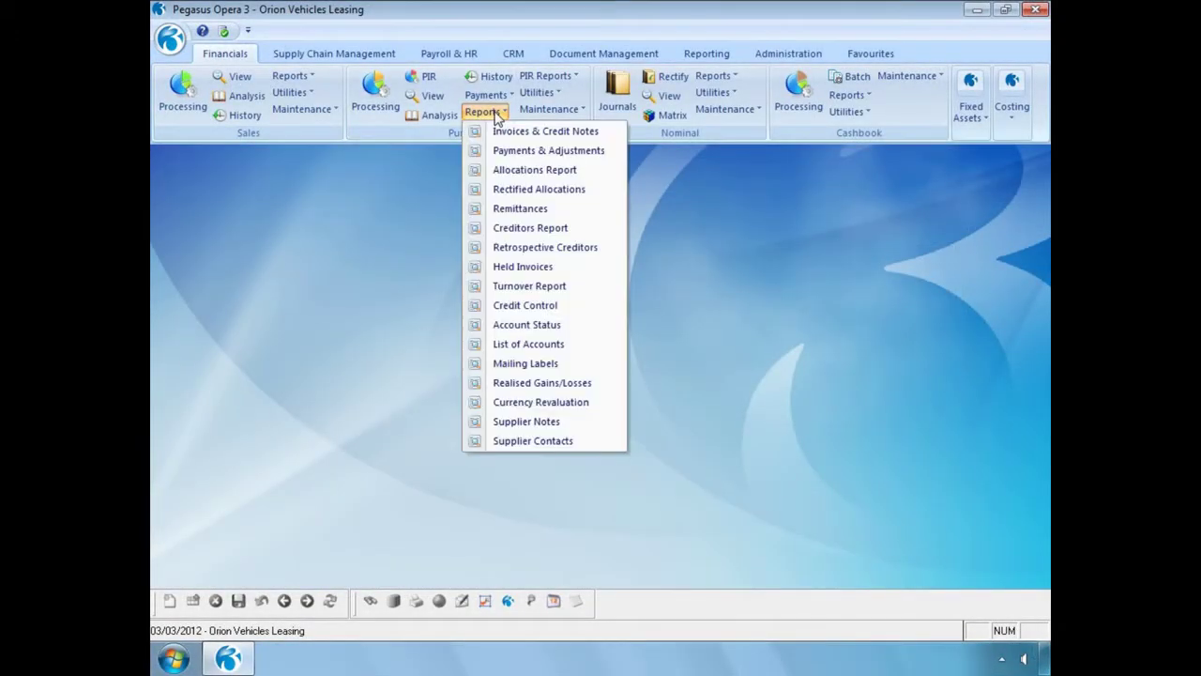
pyautogui.click(507, 191)
pyautogui.click(492, 380)
pyautogui.click(641, 413)
pyautogui.click(661, 485)
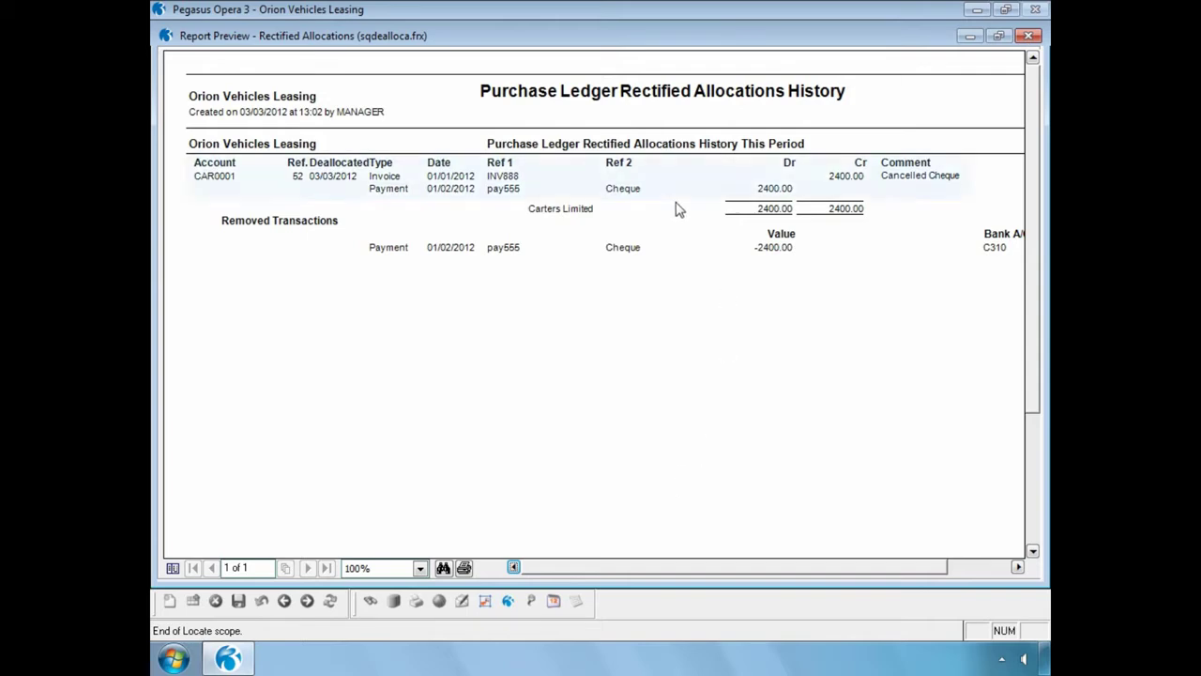
pyautogui.click(581, 182)
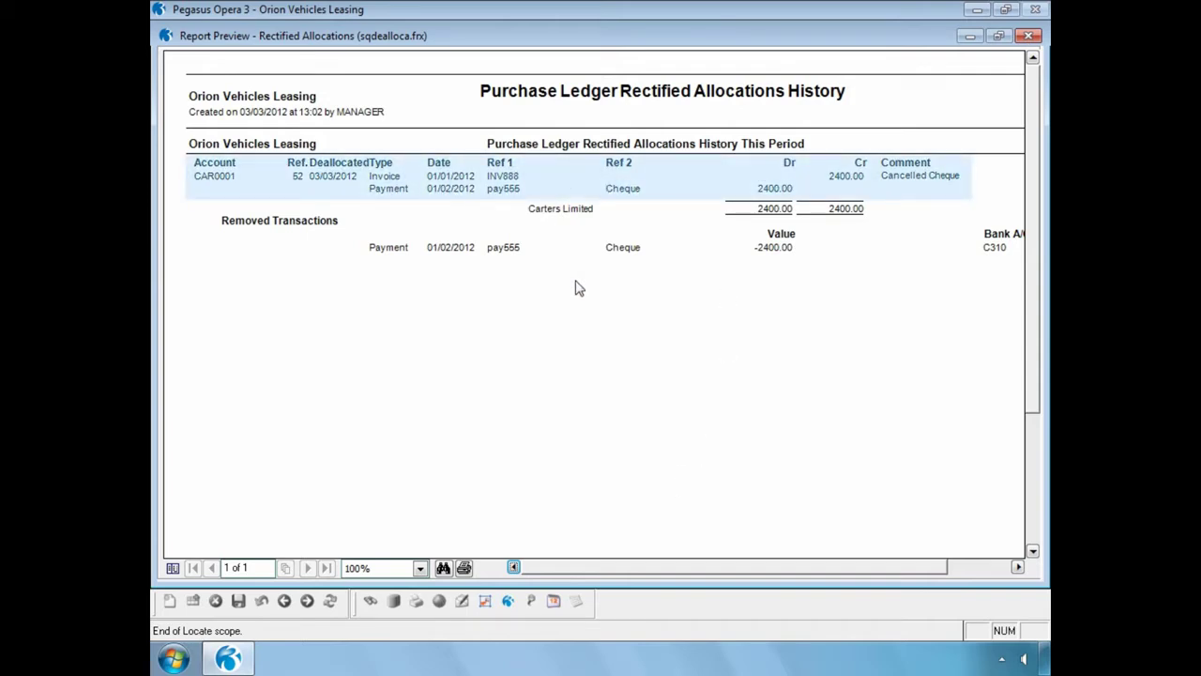